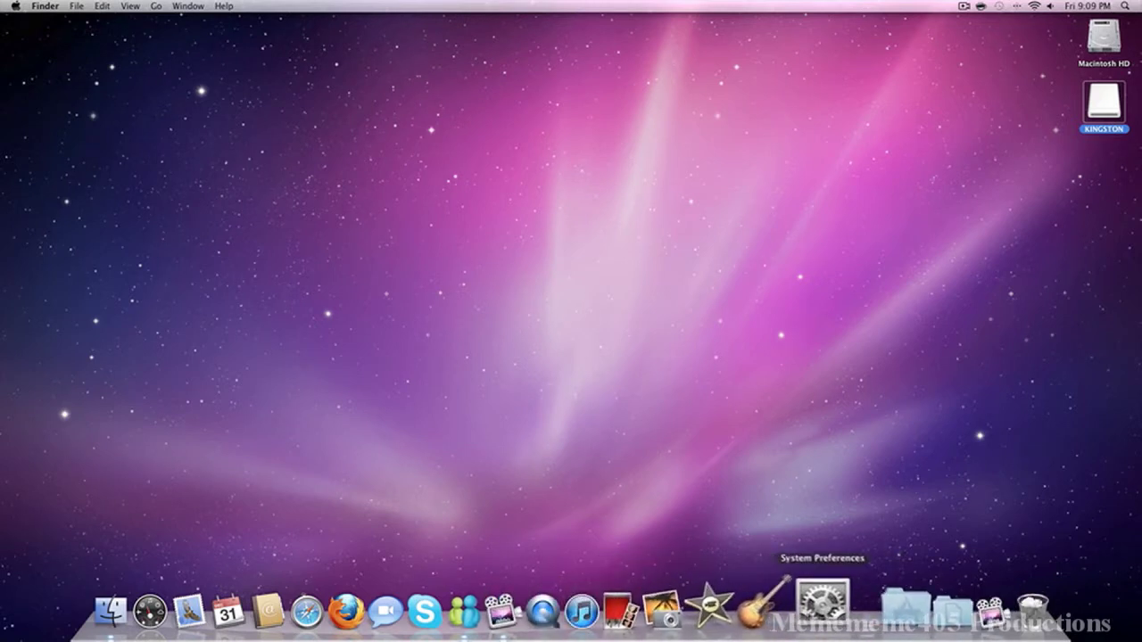
Step: Open the Dock preferences and try the smallest and largest Dock sizes, leaving the size slightly below the middle of the range
{"action": "left_click", "coordinate": [822, 600]}
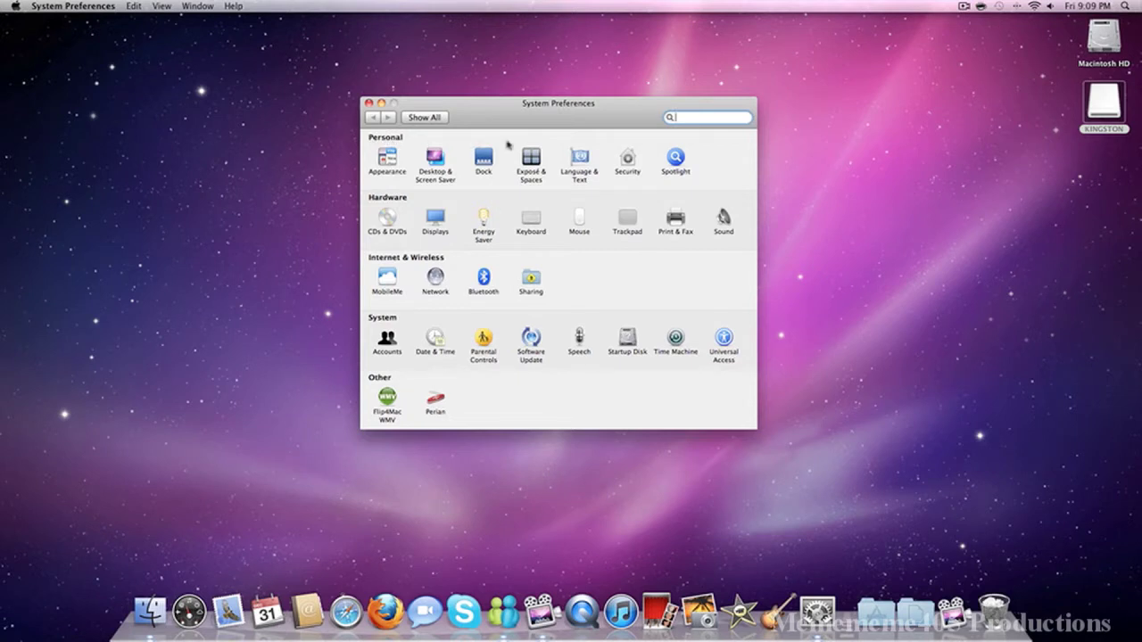
{"action": "left_click", "coordinate": [483, 159]}
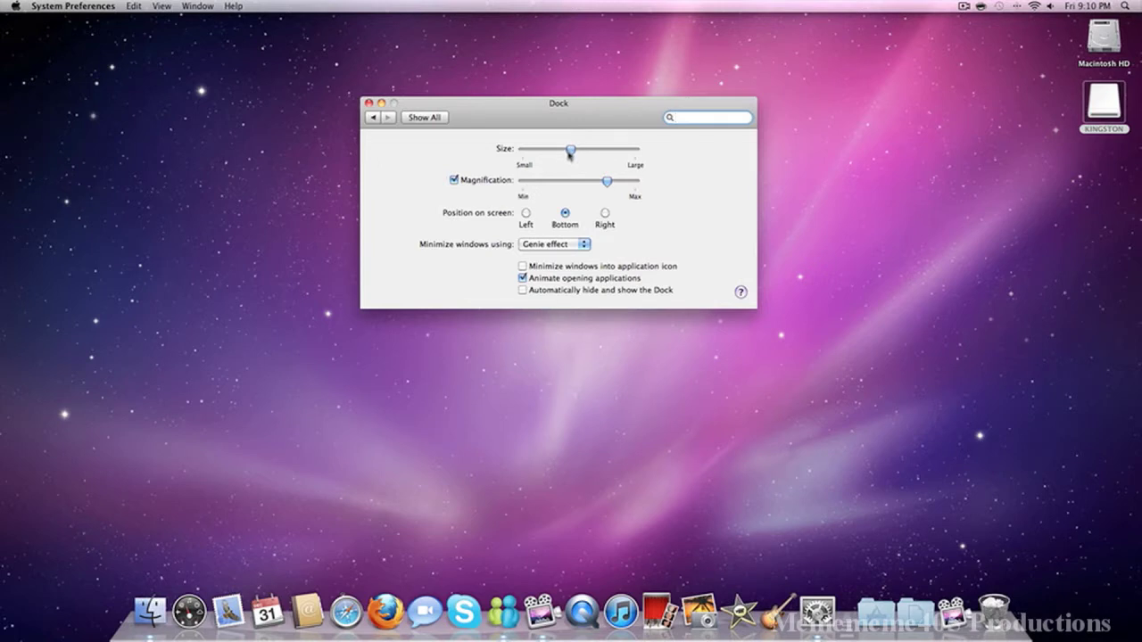
{"action": "left_click_drag", "start_coordinate": [573, 152], "coordinate": [524, 152]}
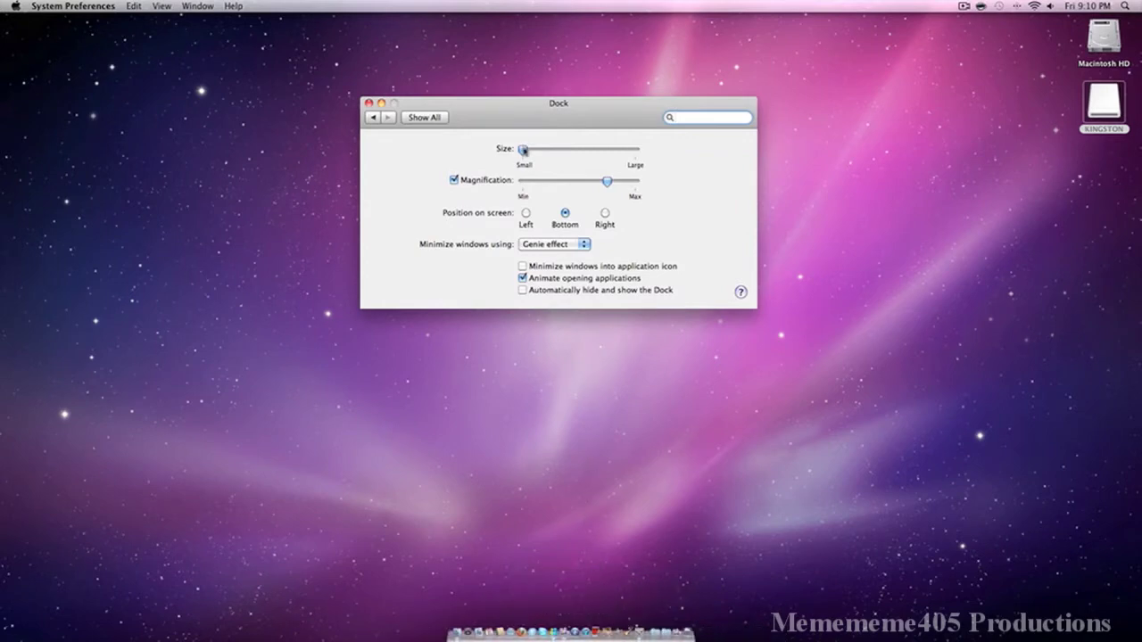
{"action": "left_click_drag", "start_coordinate": [524, 150], "coordinate": [633, 148]}
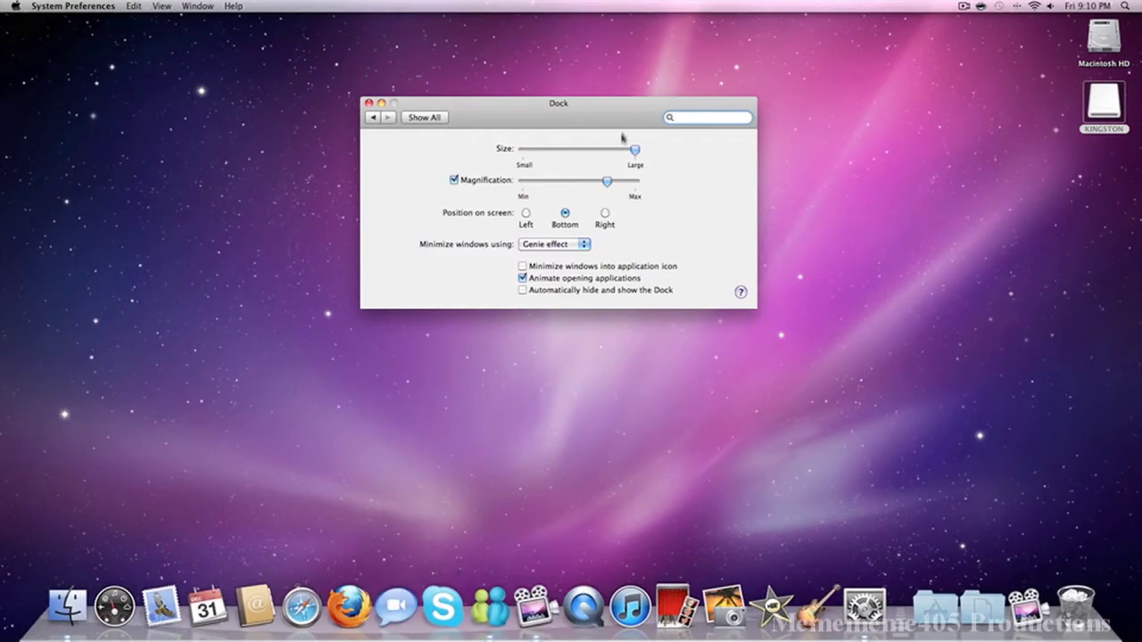
{"action": "left_click_drag", "start_coordinate": [631, 153], "coordinate": [569, 151]}
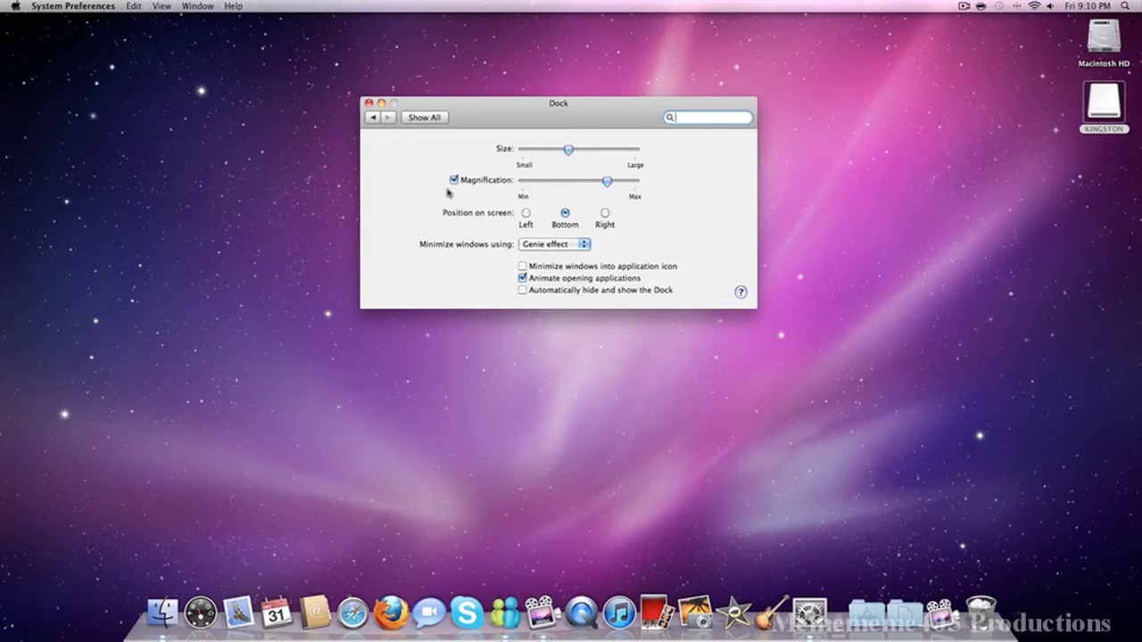
Step: Try the Dock without magnification and in the Left and Right positions, restoring magnification and the Bottom position
{"action": "left_click", "coordinate": [454, 182]}
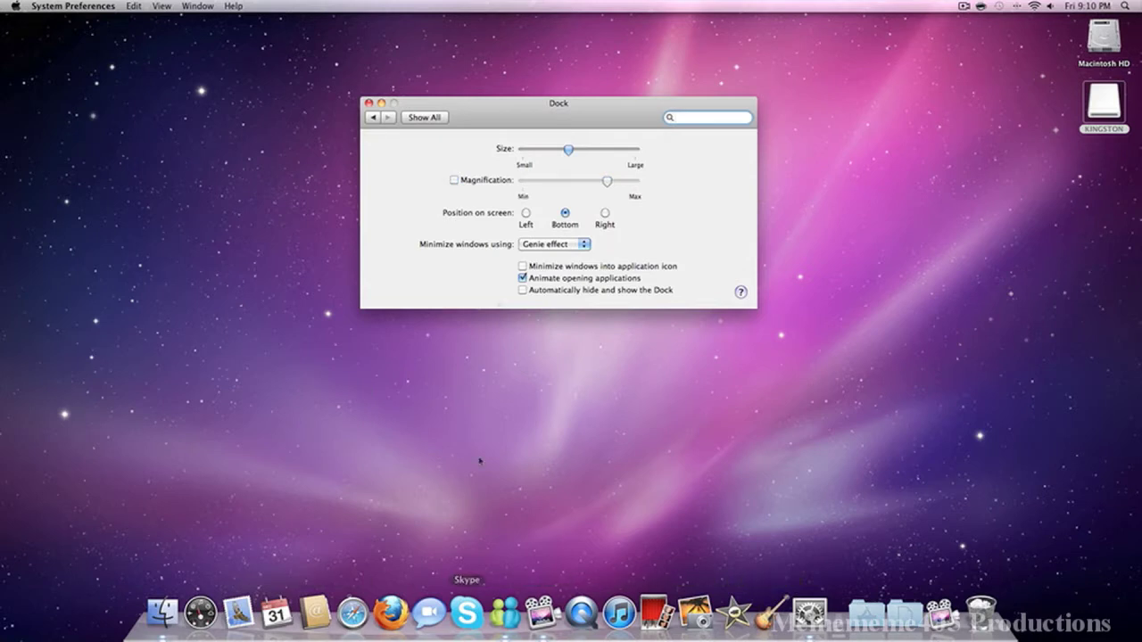
{"action": "left_click", "coordinate": [454, 181]}
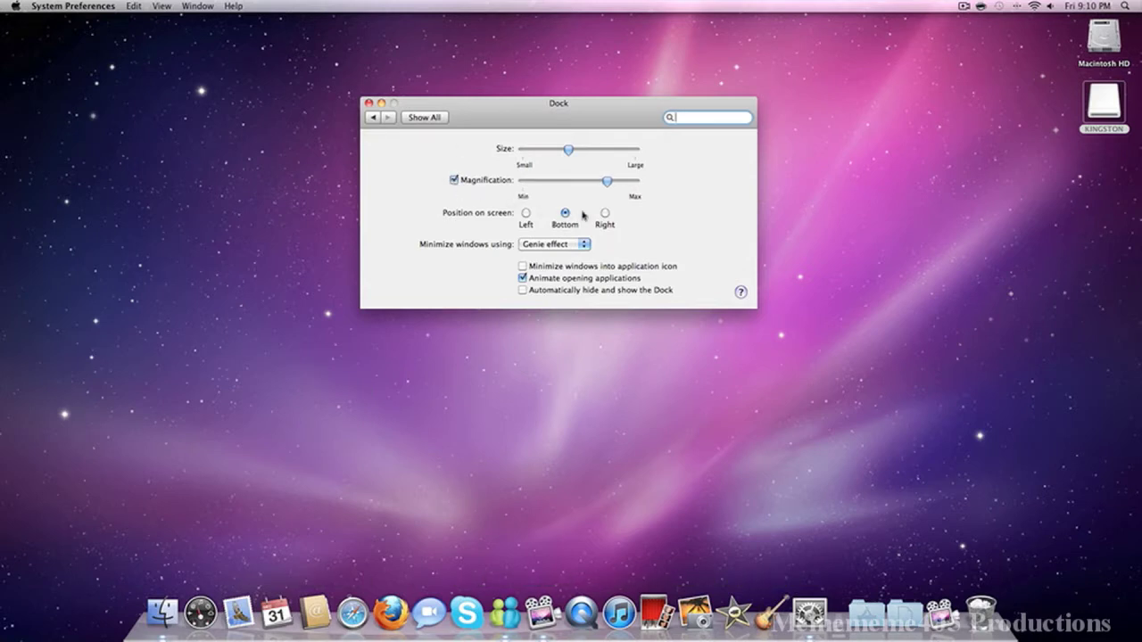
{"action": "left_click", "coordinate": [526, 214]}
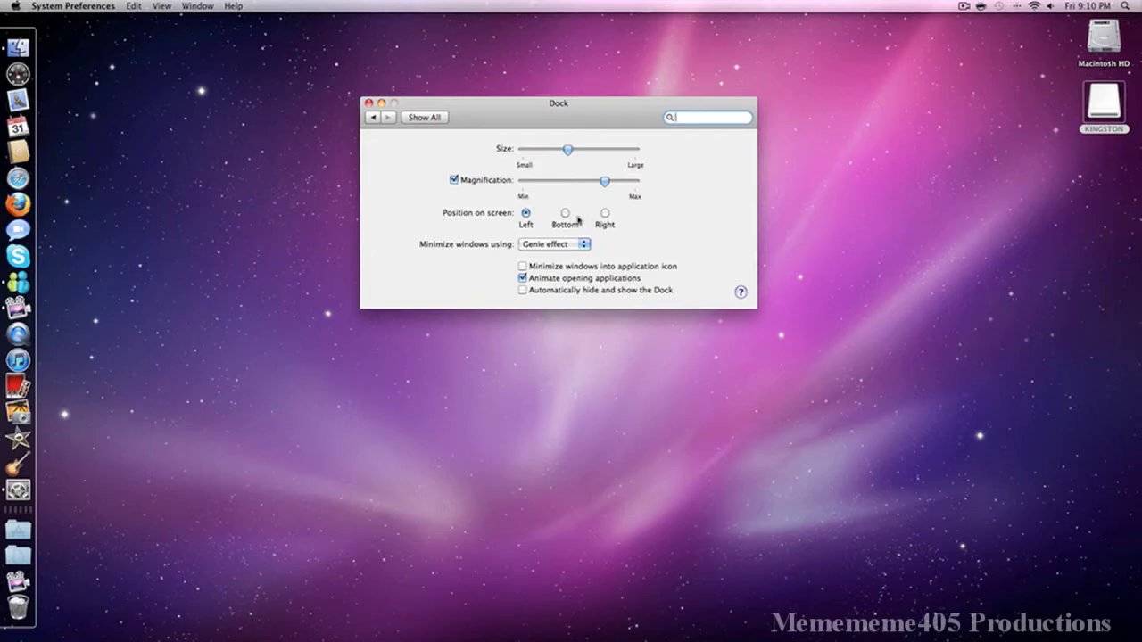
{"action": "left_click", "coordinate": [566, 215]}
{"action": "left_click", "coordinate": [605, 214]}
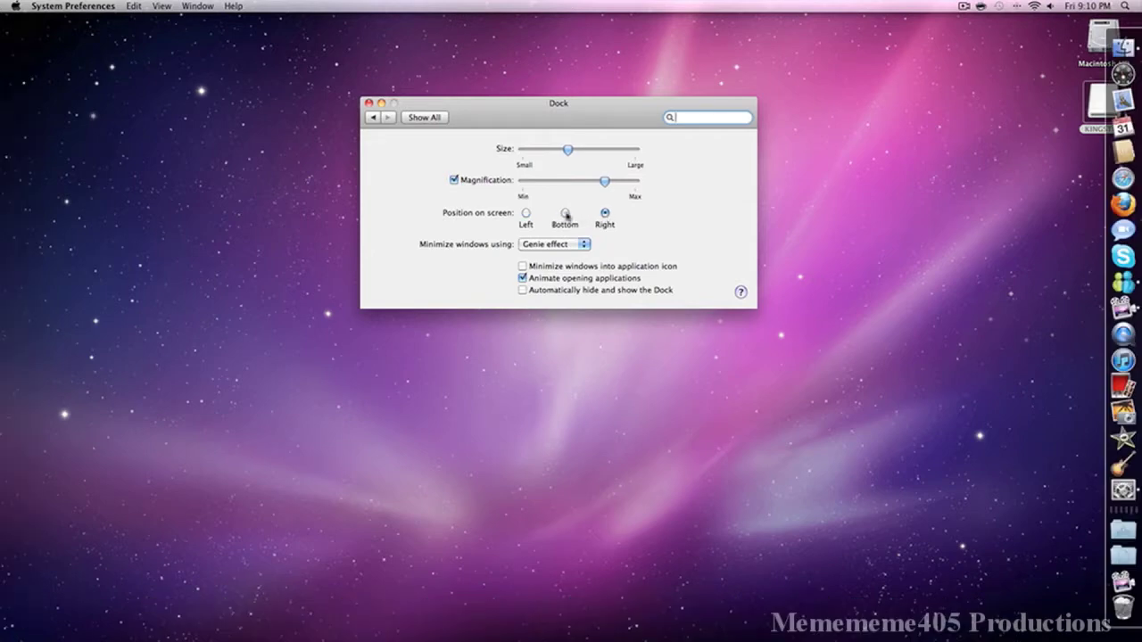
{"action": "left_click", "coordinate": [565, 214]}
Step: Keep the Genie effect, open Safari, minimize and restore its window to demonstrate the effect, and return to the Dock preferences
{"action": "left_click", "coordinate": [558, 252]}
{"action": "left_click", "coordinate": [549, 251]}
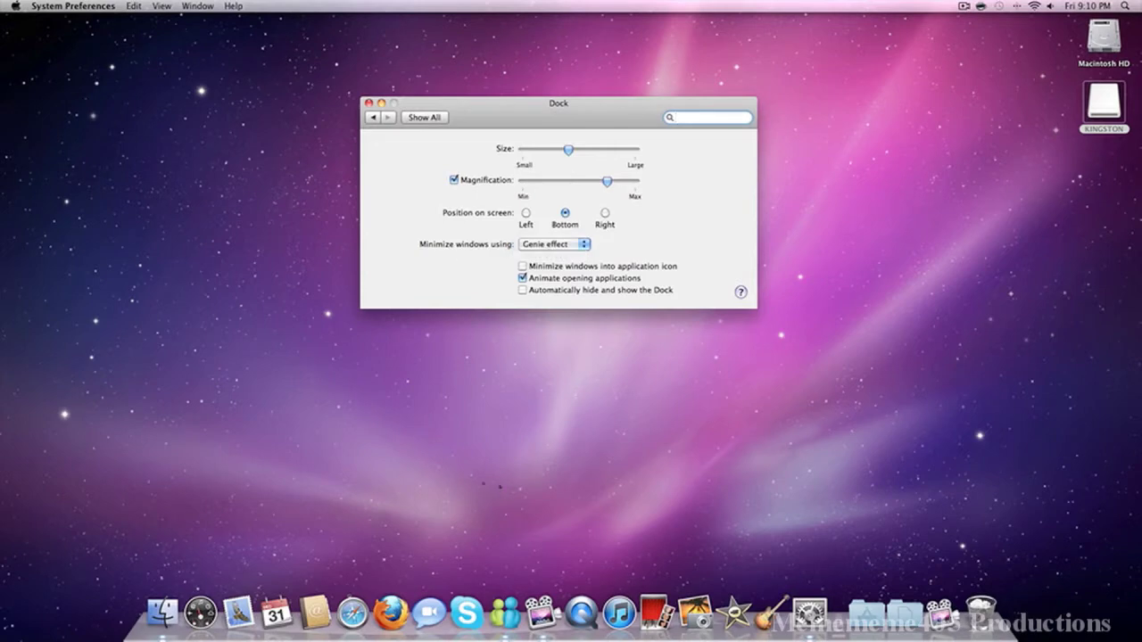
{"action": "left_click", "coordinate": [347, 582]}
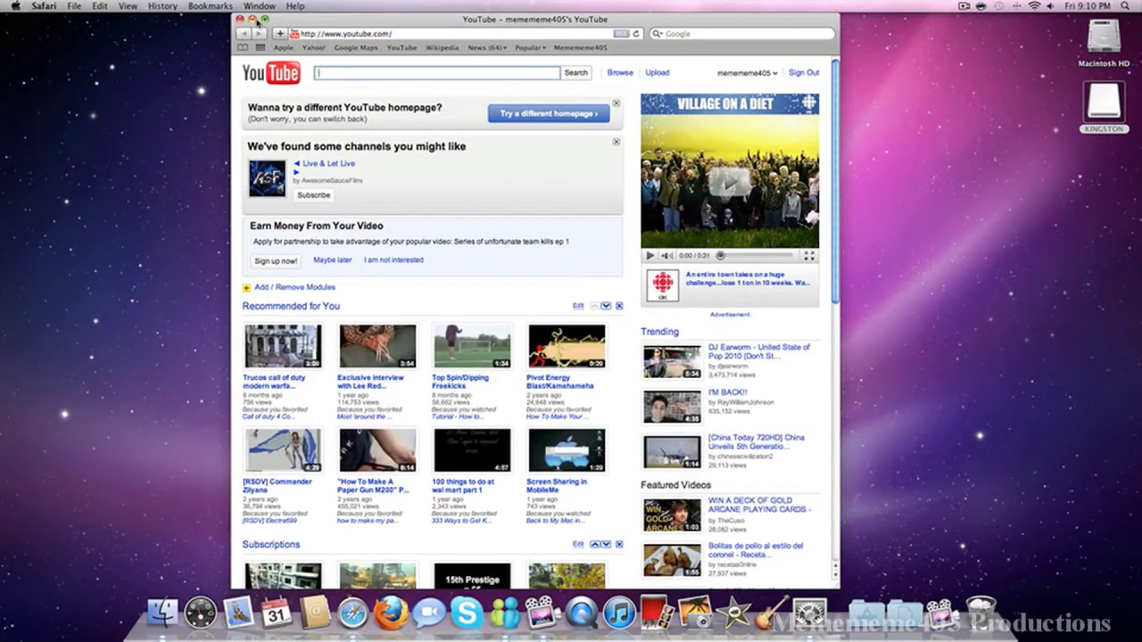
{"action": "left_click", "coordinate": [253, 18]}
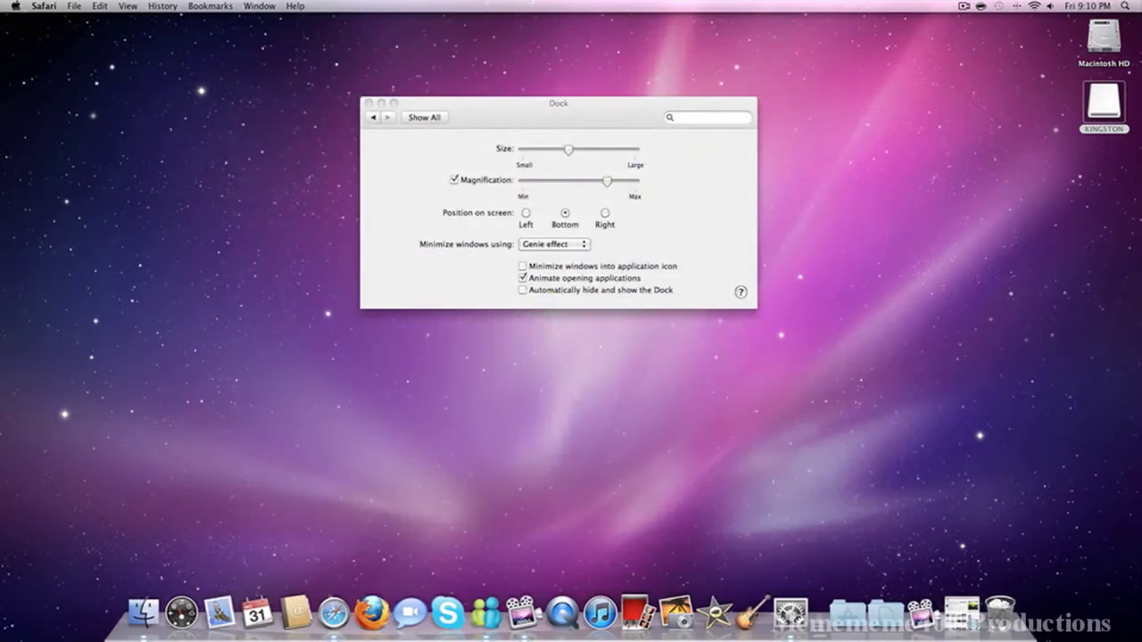
{"action": "left_click", "coordinate": [968, 607]}
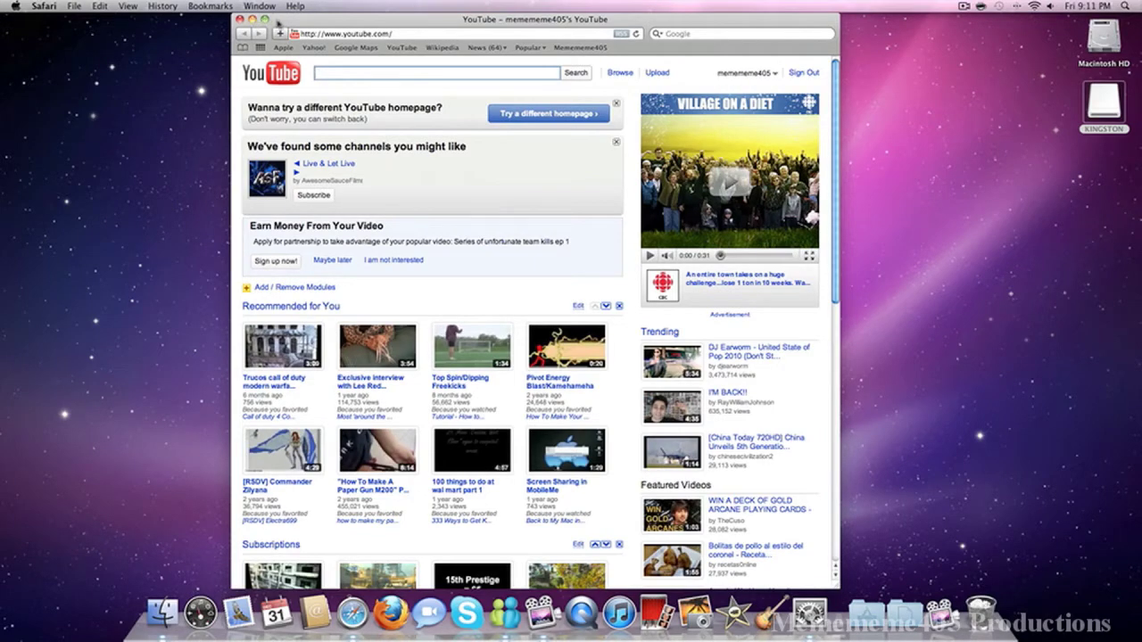
{"action": "key", "text": "F9"}
{"action": "left_click", "coordinate": [875, 415]}
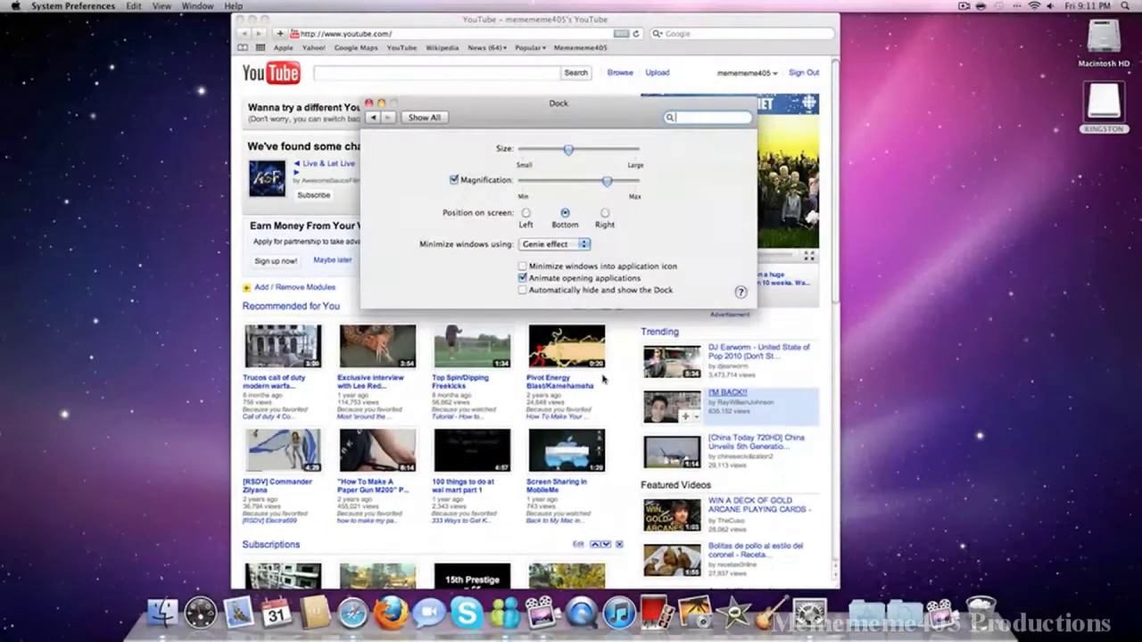
Step: Set the window minimizing effect to Scale effect, try it on the Safari window, and return to the Dock preferences
{"action": "left_click", "coordinate": [554, 244]}
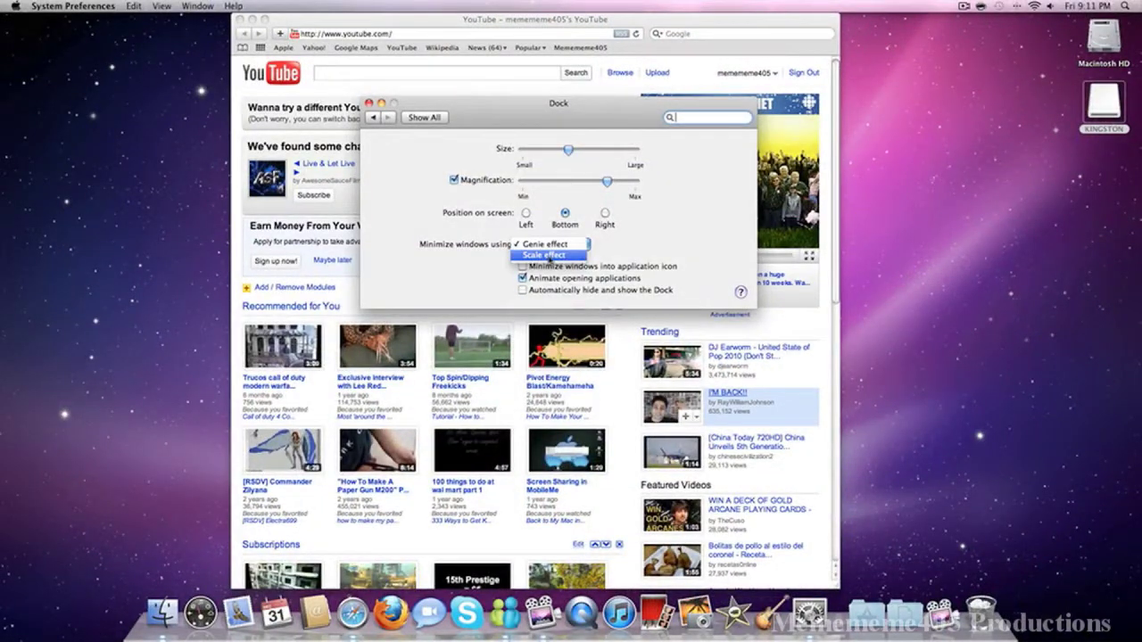
{"action": "left_click", "coordinate": [546, 255]}
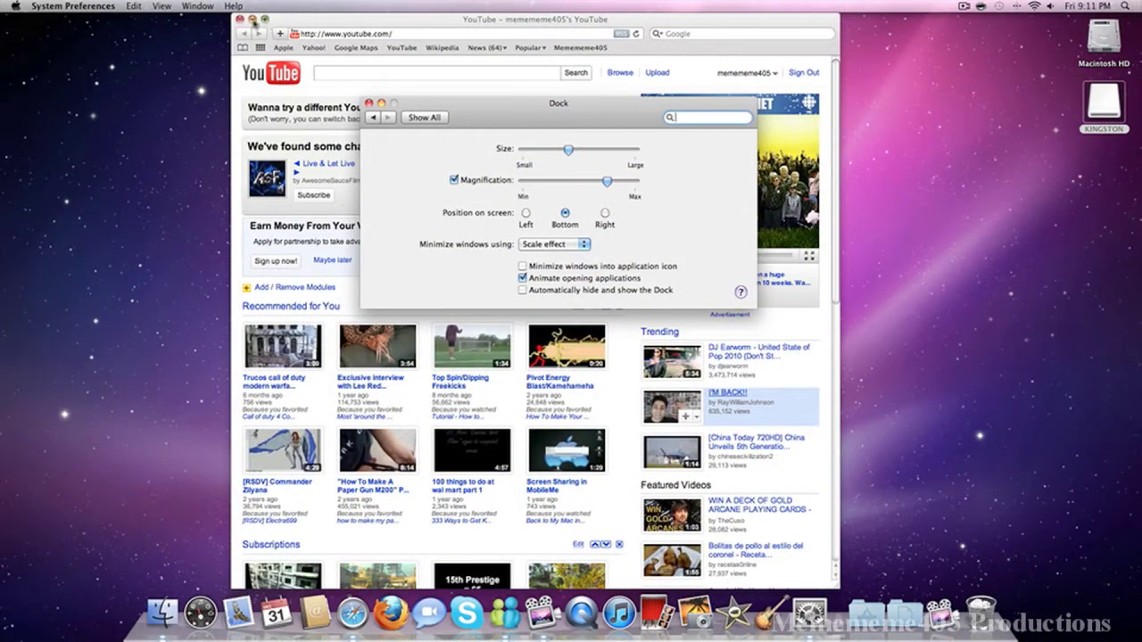
{"action": "left_click", "coordinate": [253, 20]}
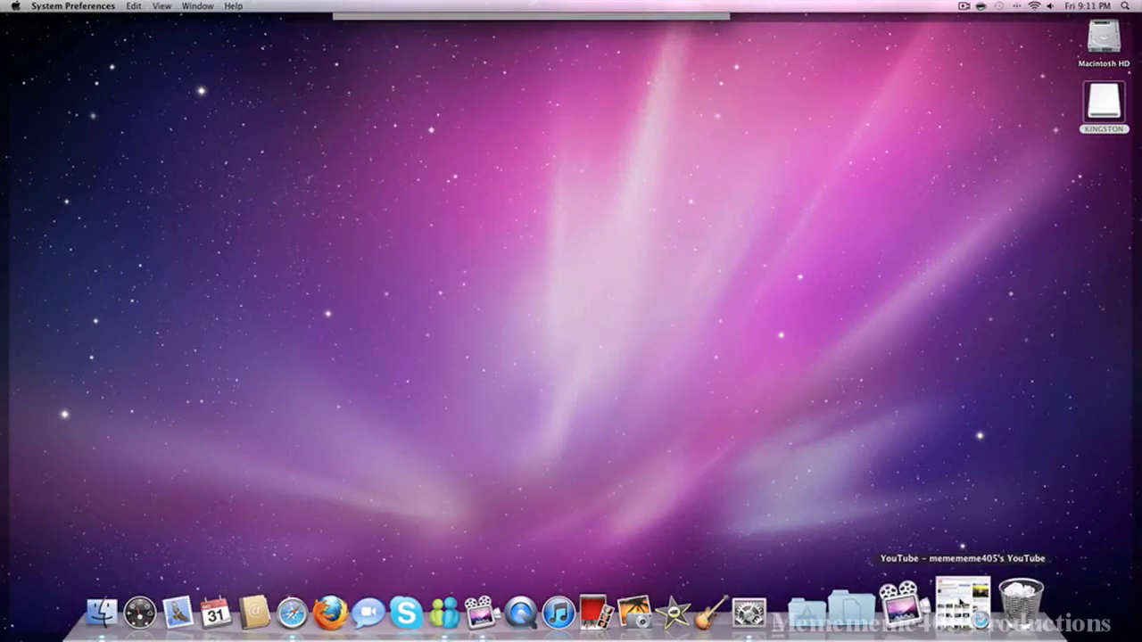
{"action": "left_click", "coordinate": [956, 605]}
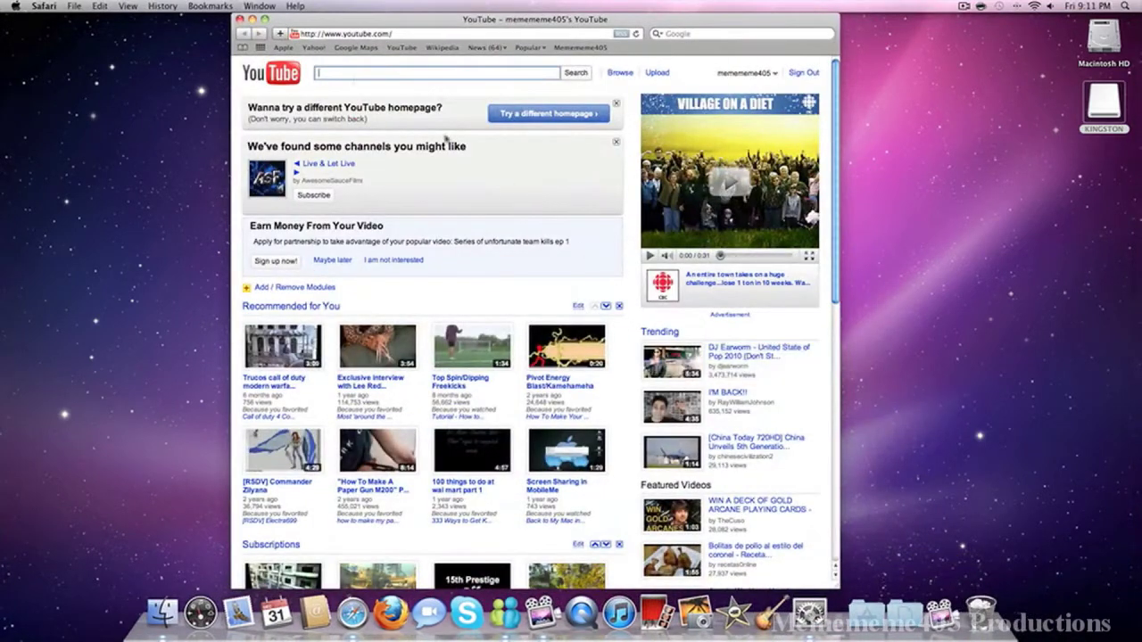
{"action": "key", "text": "F9"}
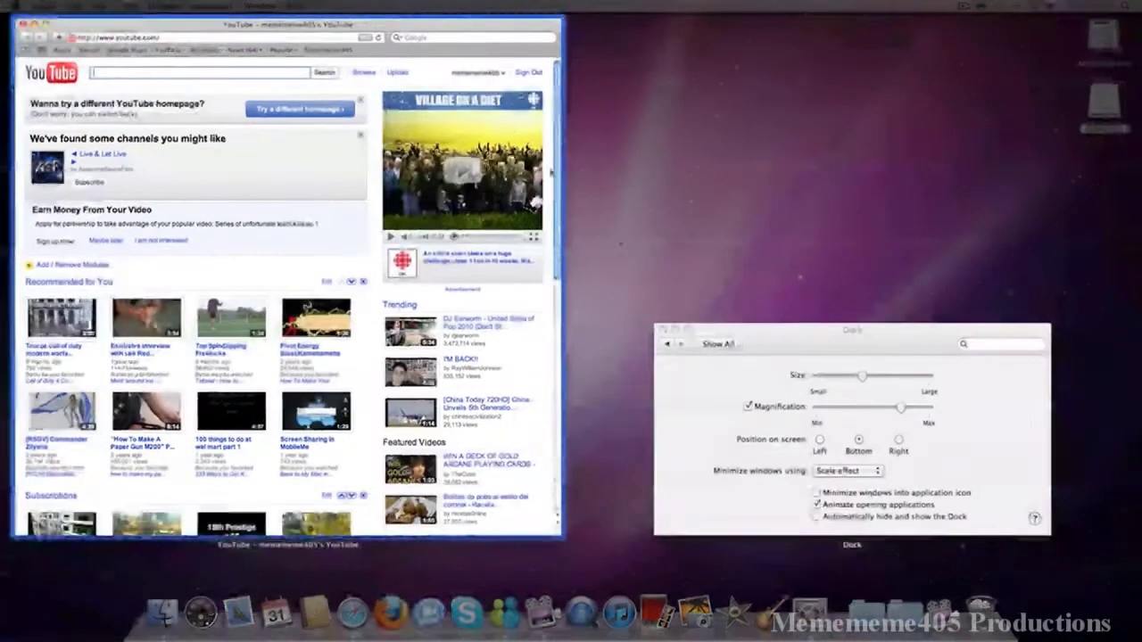
{"action": "left_click", "coordinate": [758, 383]}
Step: Set the window minimizing effect back to Genie effect, minimize and restore Safari, and return to the Dock preferences
{"action": "left_click", "coordinate": [528, 244]}
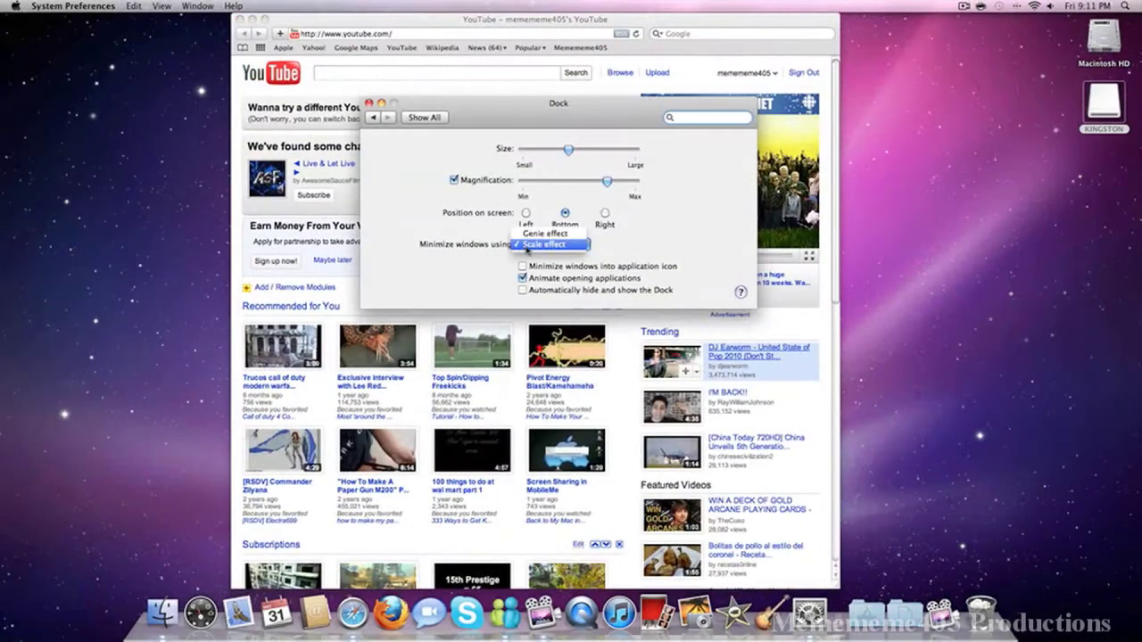
{"action": "left_click", "coordinate": [529, 230]}
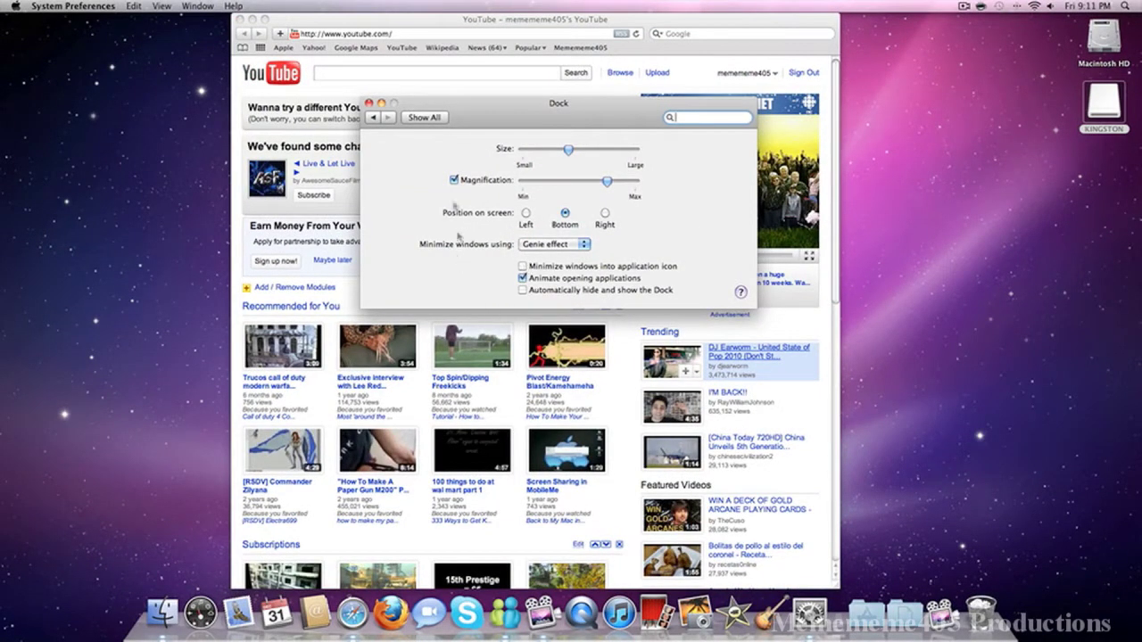
{"action": "left_click", "coordinate": [375, 20]}
{"action": "left_click", "coordinate": [253, 19]}
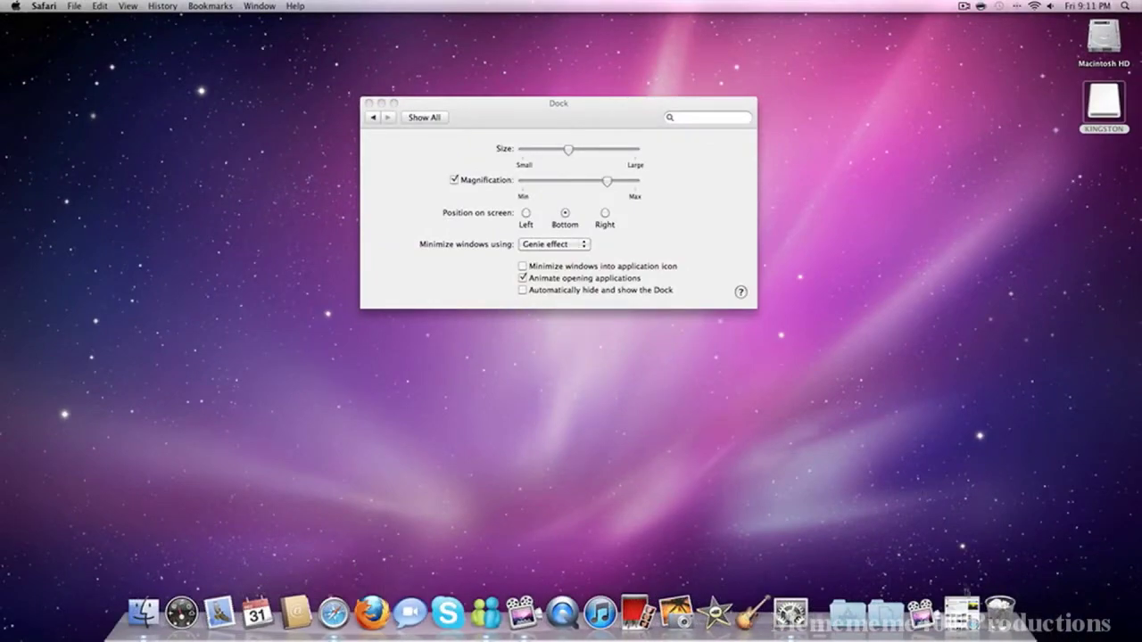
{"action": "left_click", "coordinate": [962, 614]}
{"action": "key", "text": "F9"}
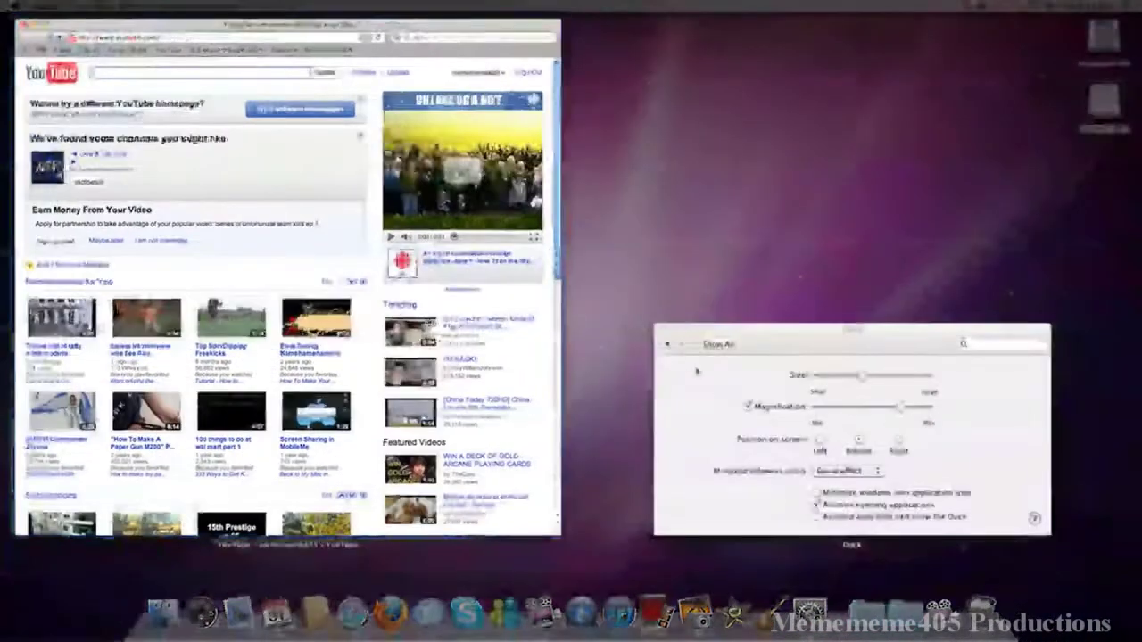
{"action": "left_click", "coordinate": [697, 371]}
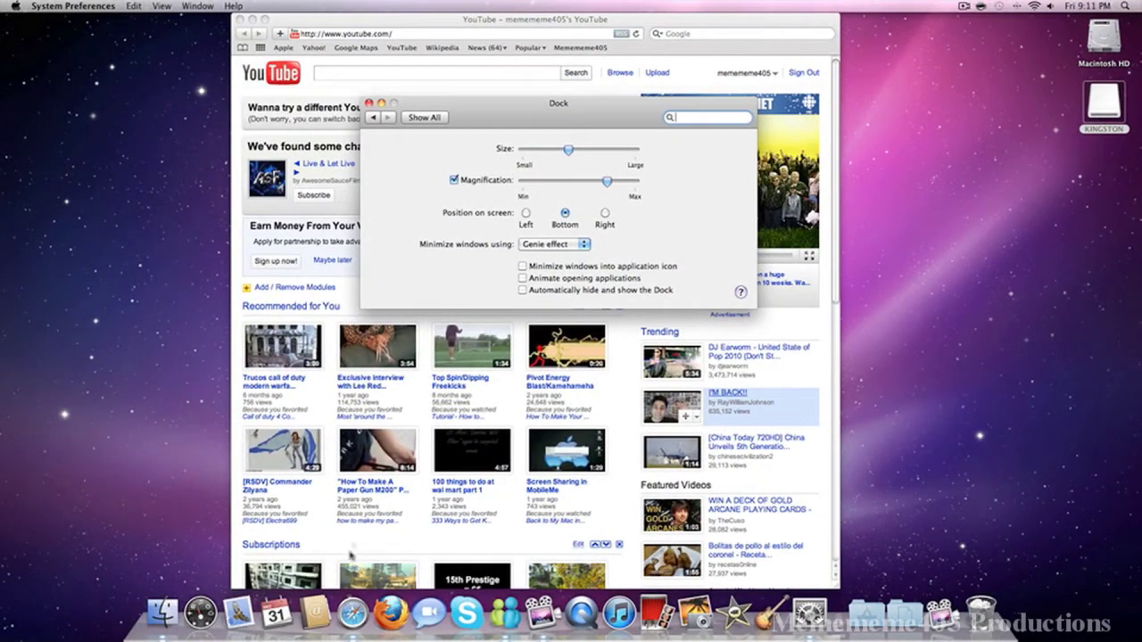
Step: With opening animations disabled, switch to Safari, launch and quit Firefox, and return to the Dock preferences
{"action": "left_click", "coordinate": [352, 614]}
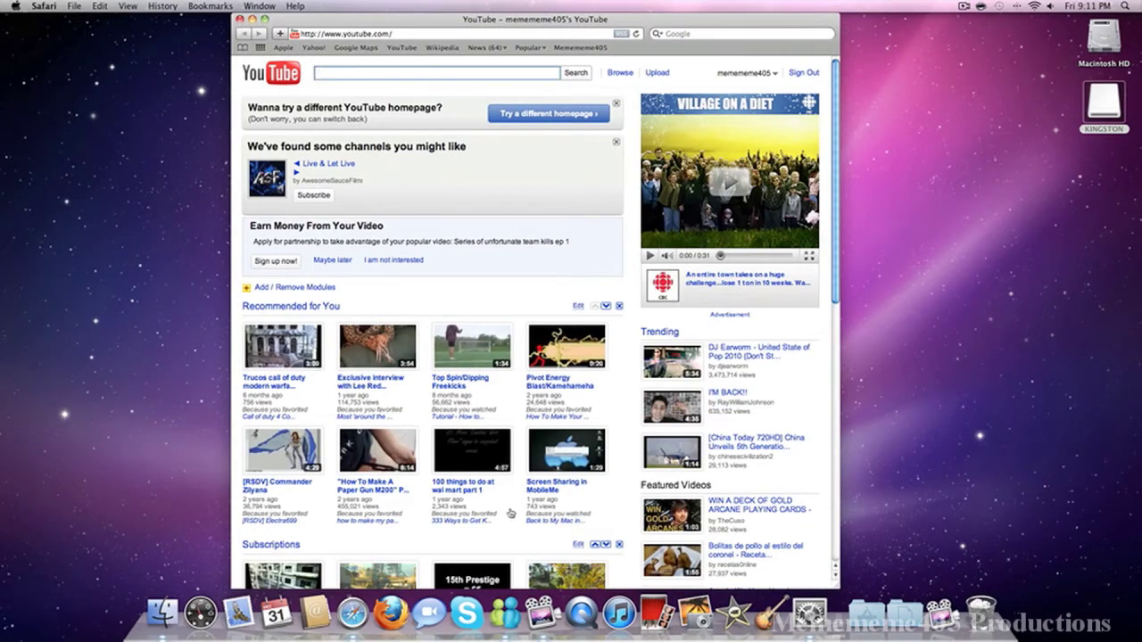
{"action": "left_click", "coordinate": [391, 611]}
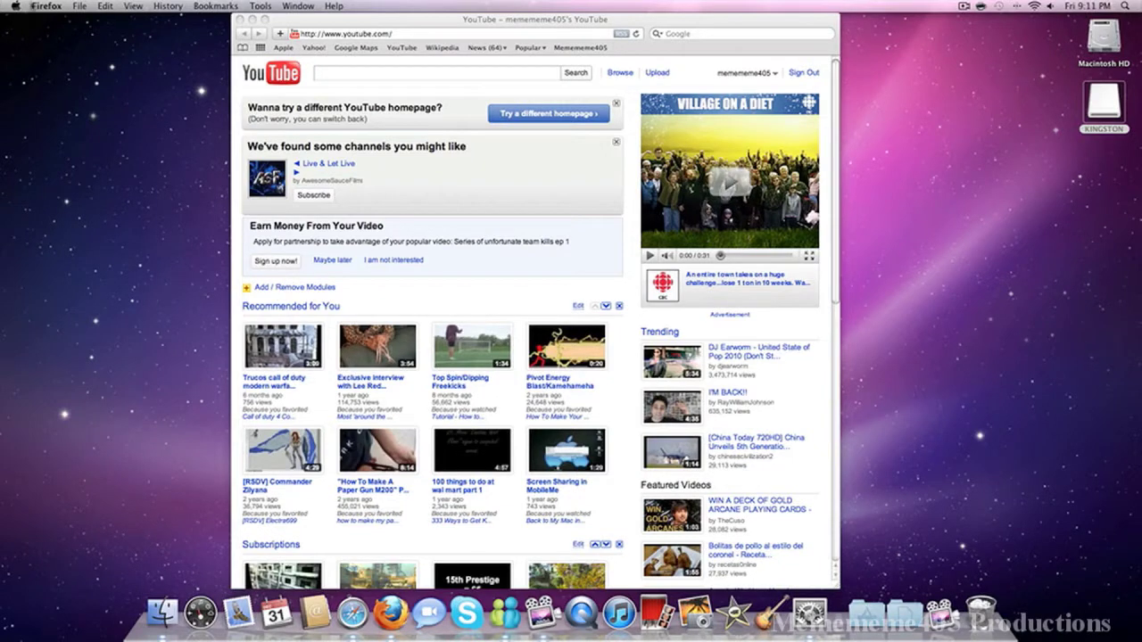
{"action": "key", "text": "super+q"}
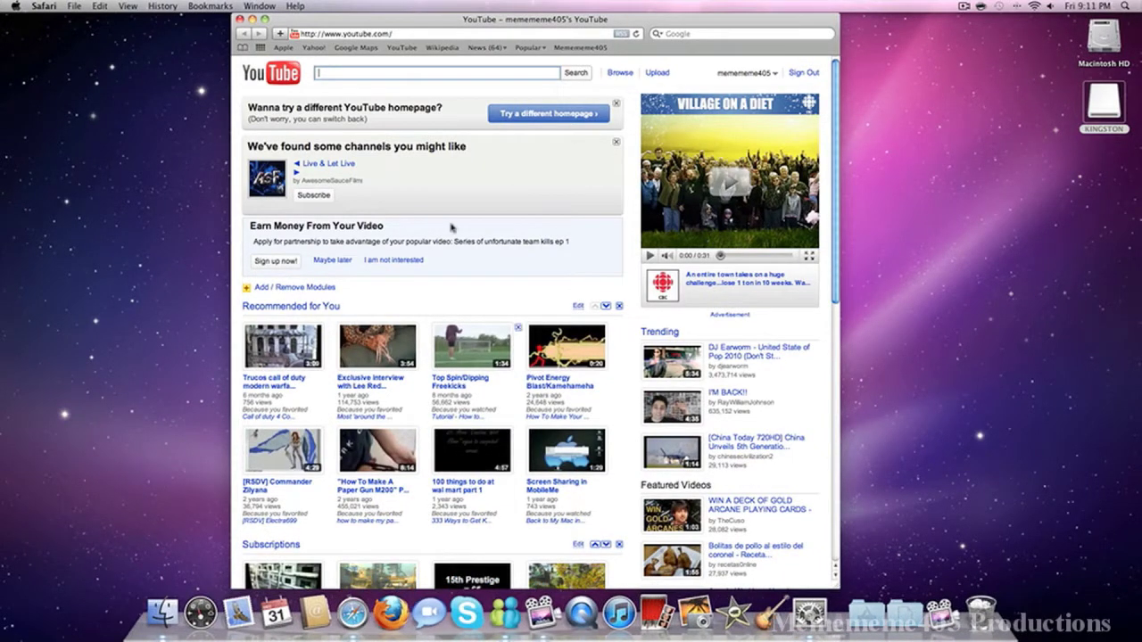
{"action": "key", "text": "F9"}
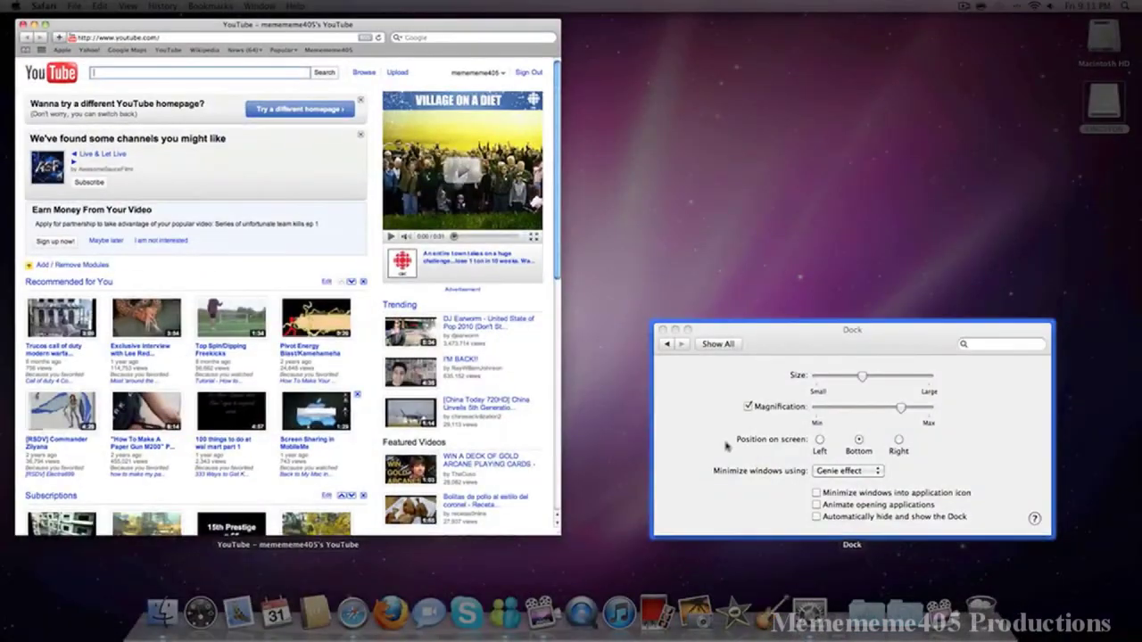
{"action": "left_click", "coordinate": [729, 446]}
Step: Enable Animate opening applications, launch Firefox to try the animation, and close its window
{"action": "left_click", "coordinate": [523, 279]}
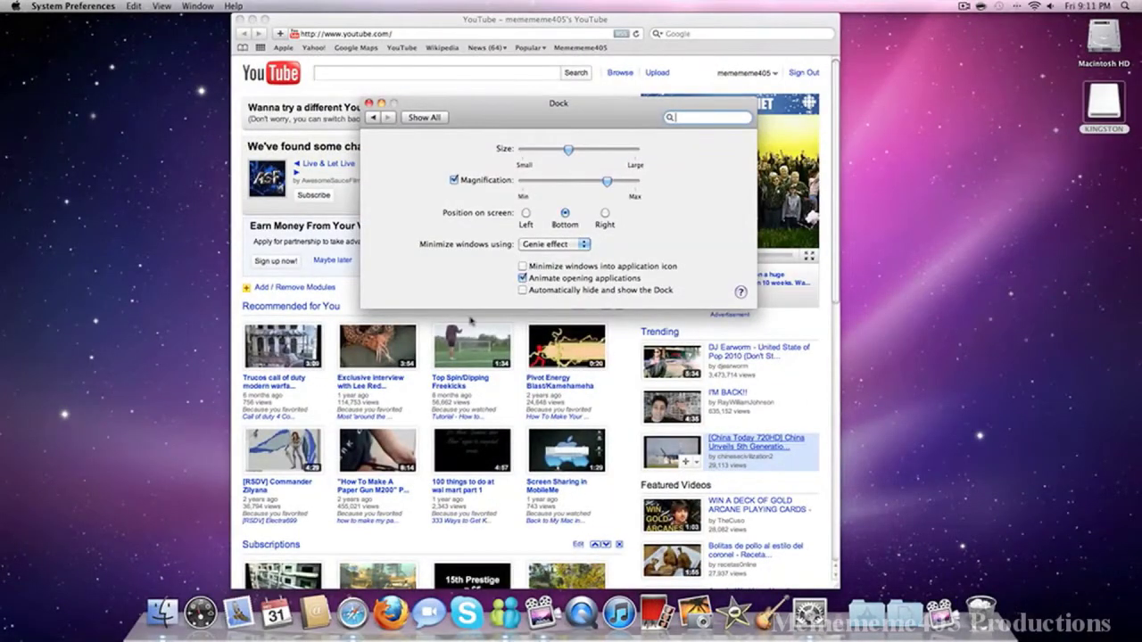
{"action": "left_click", "coordinate": [390, 596]}
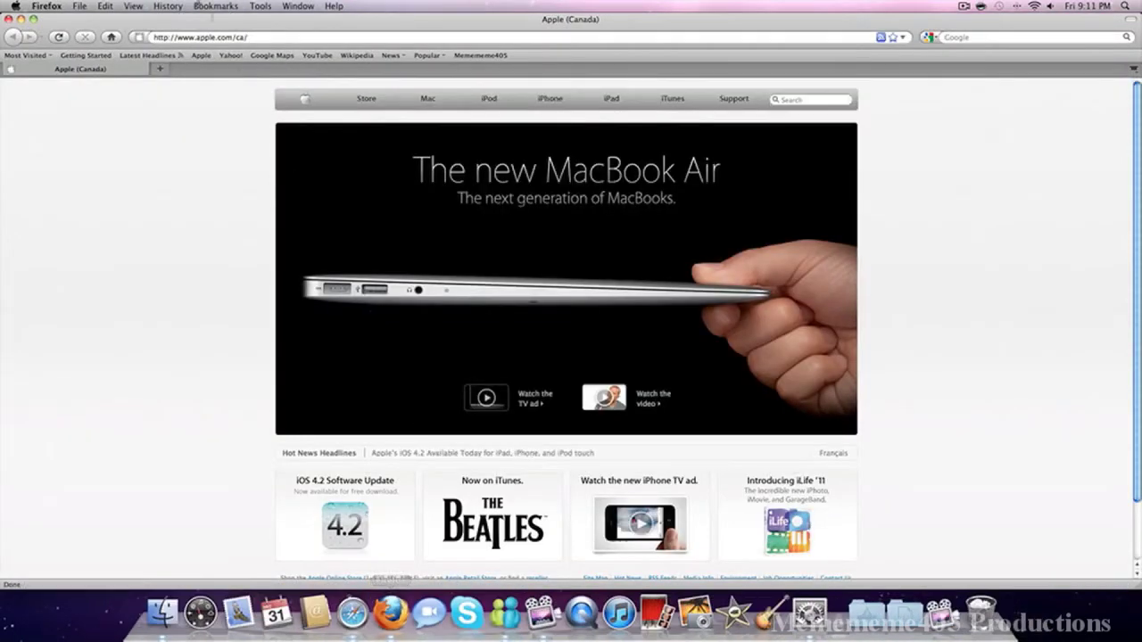
{"action": "left_click", "coordinate": [8, 19]}
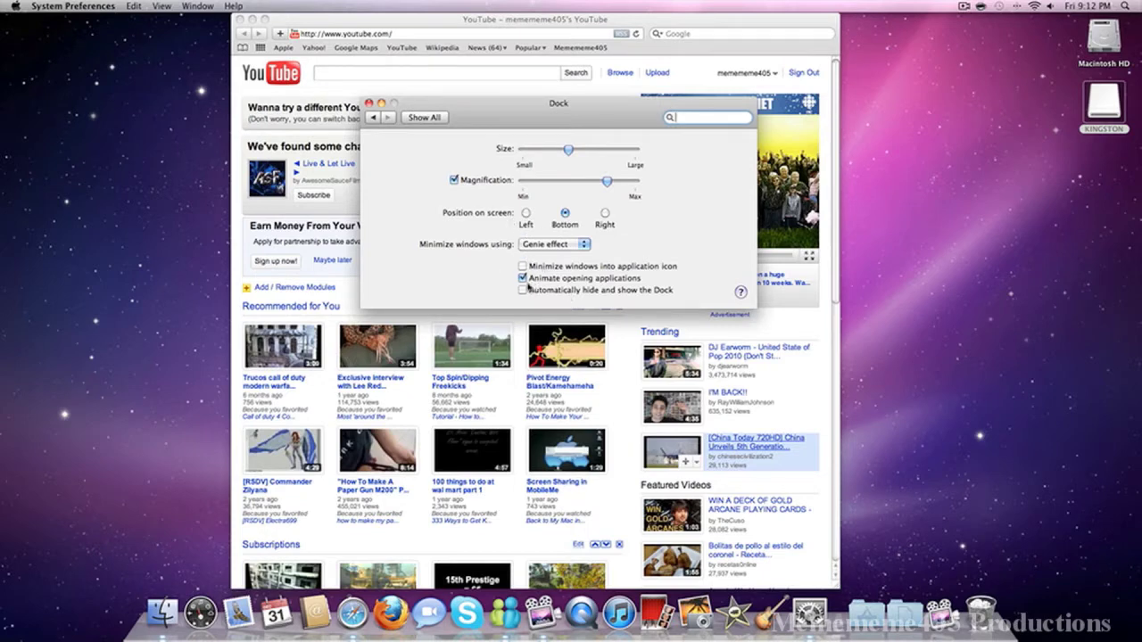
Step: Try automatically hiding and showing the Dock, turn that option off again, and close System Preferences
{"action": "left_click", "coordinate": [524, 290]}
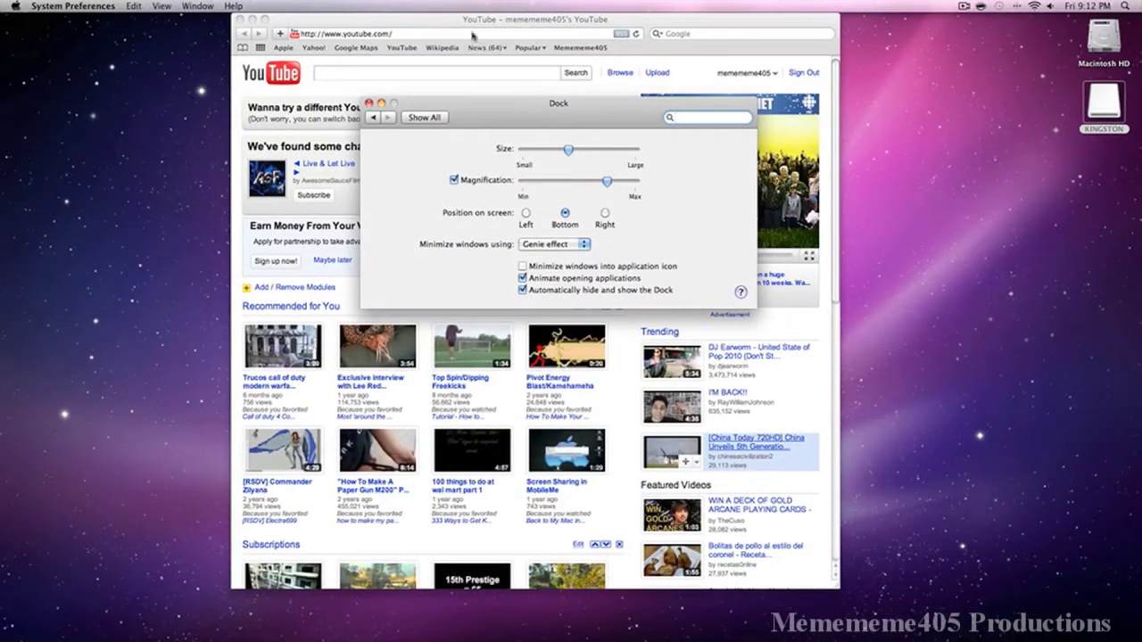
{"action": "left_click", "coordinate": [523, 291]}
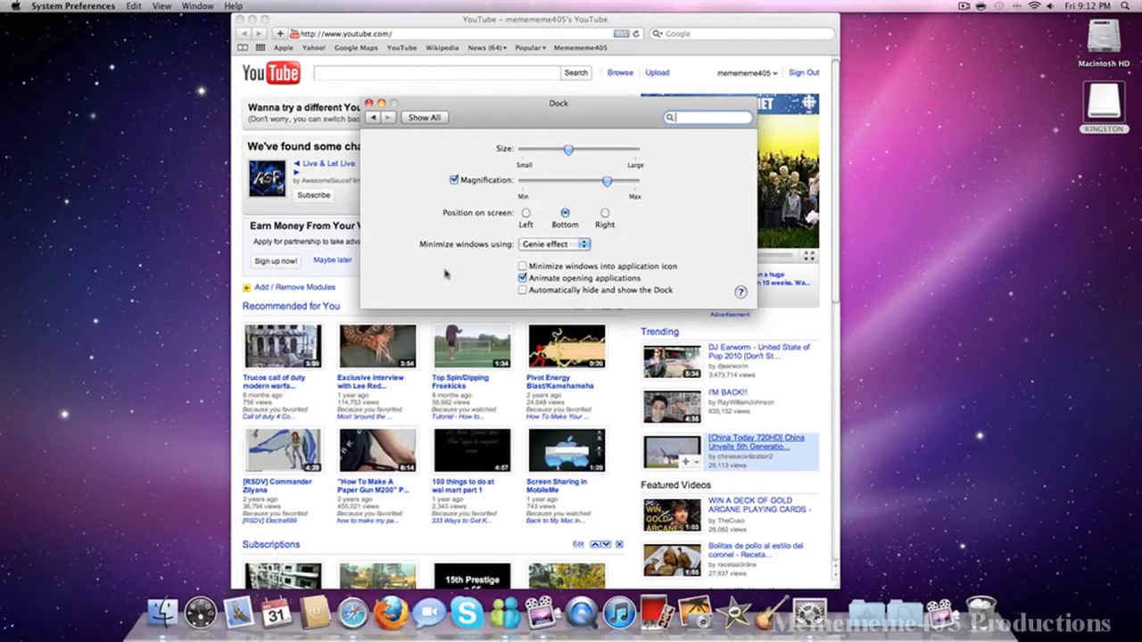
{"action": "left_click", "coordinate": [373, 120]}
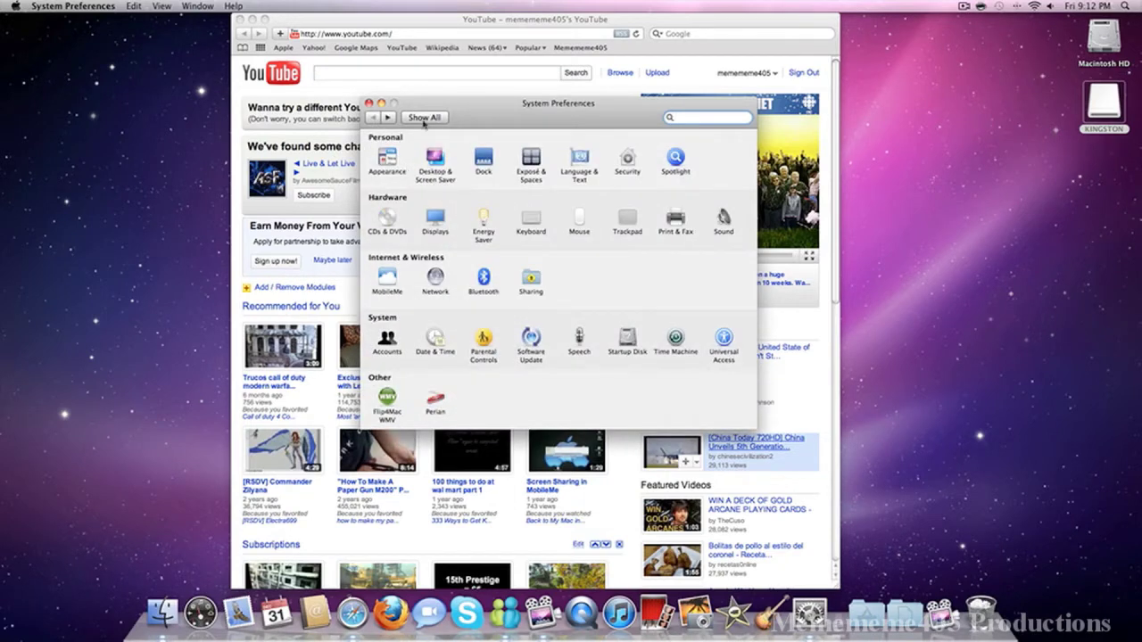
{"action": "left_click", "coordinate": [369, 103]}
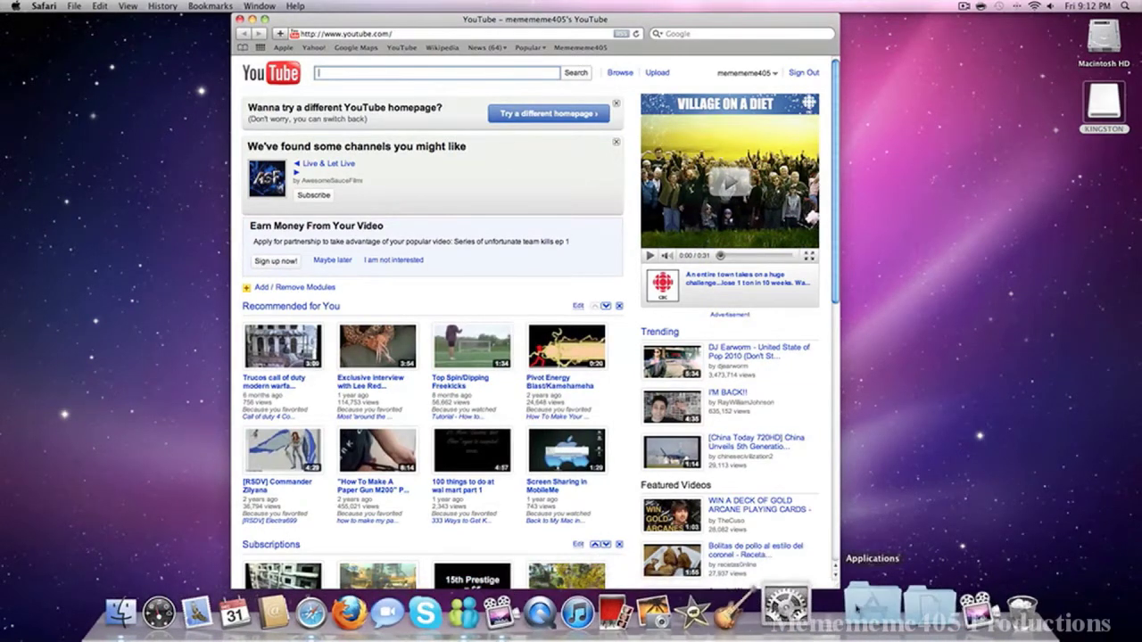
Step: Close the YouTube window and quit Safari
{"action": "left_click", "coordinate": [801, 602]}
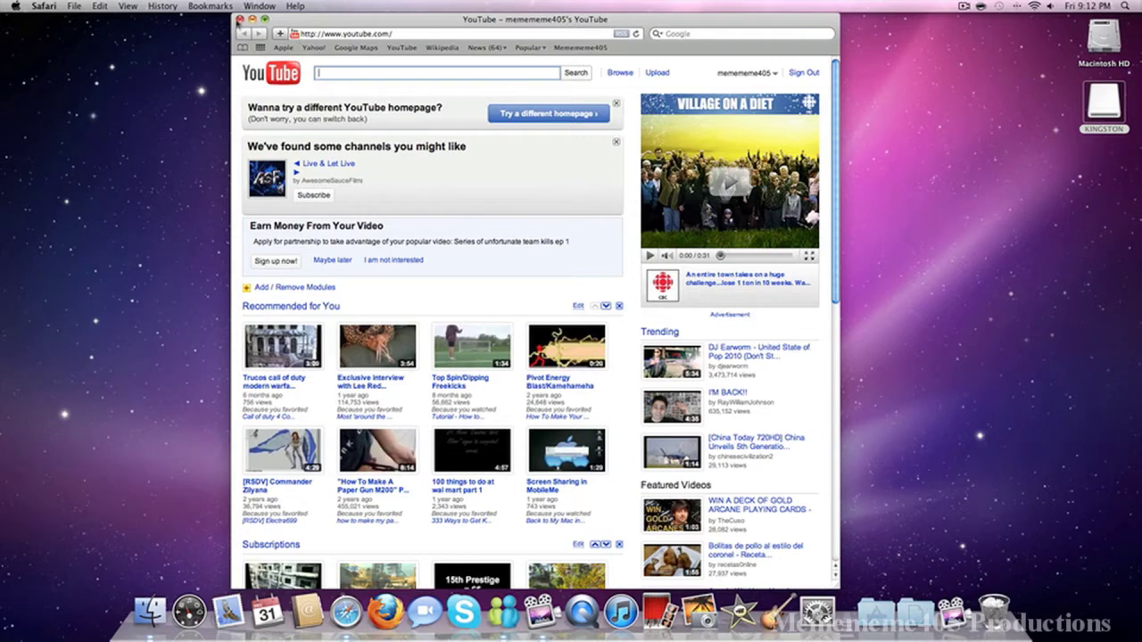
{"action": "left_click", "coordinate": [238, 18]}
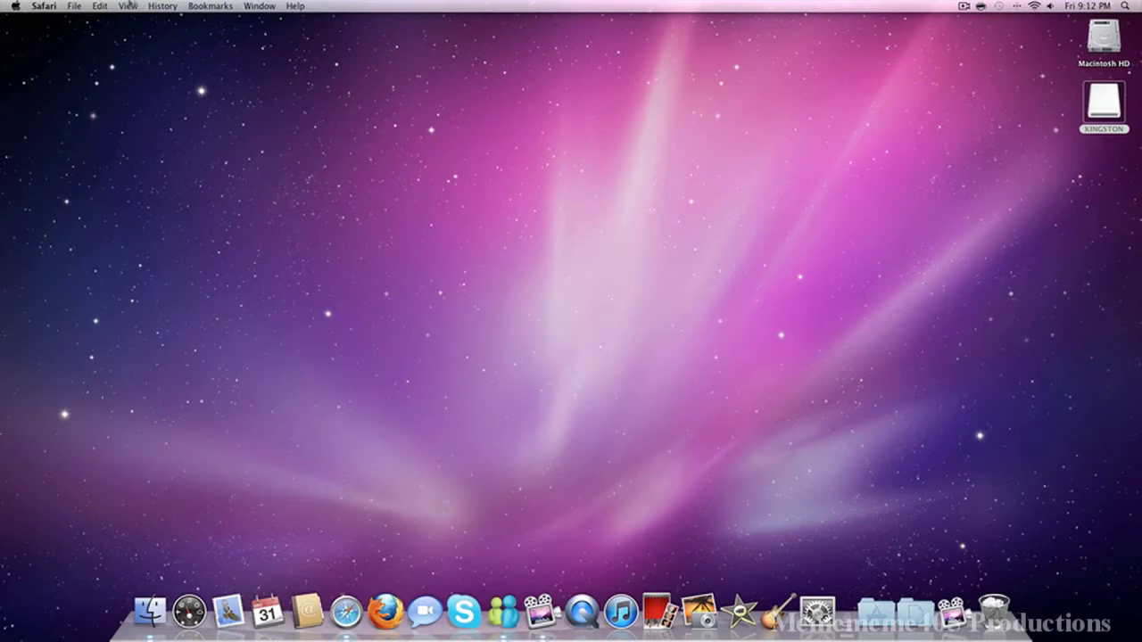
{"action": "left_click", "coordinate": [54, 7]}
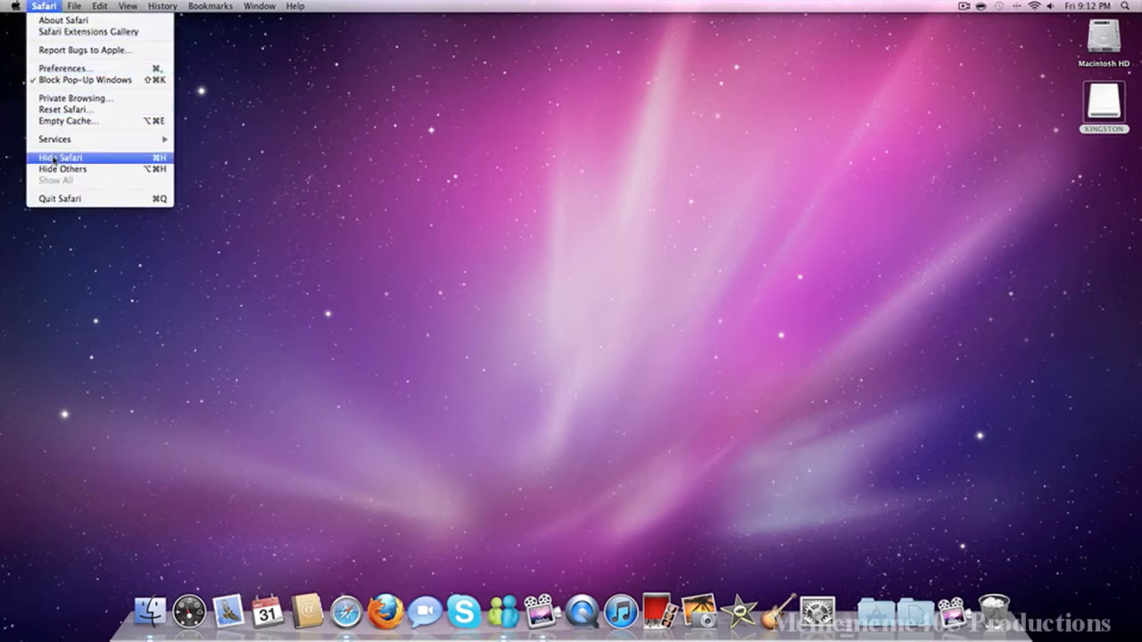
{"action": "left_click", "coordinate": [77, 199]}
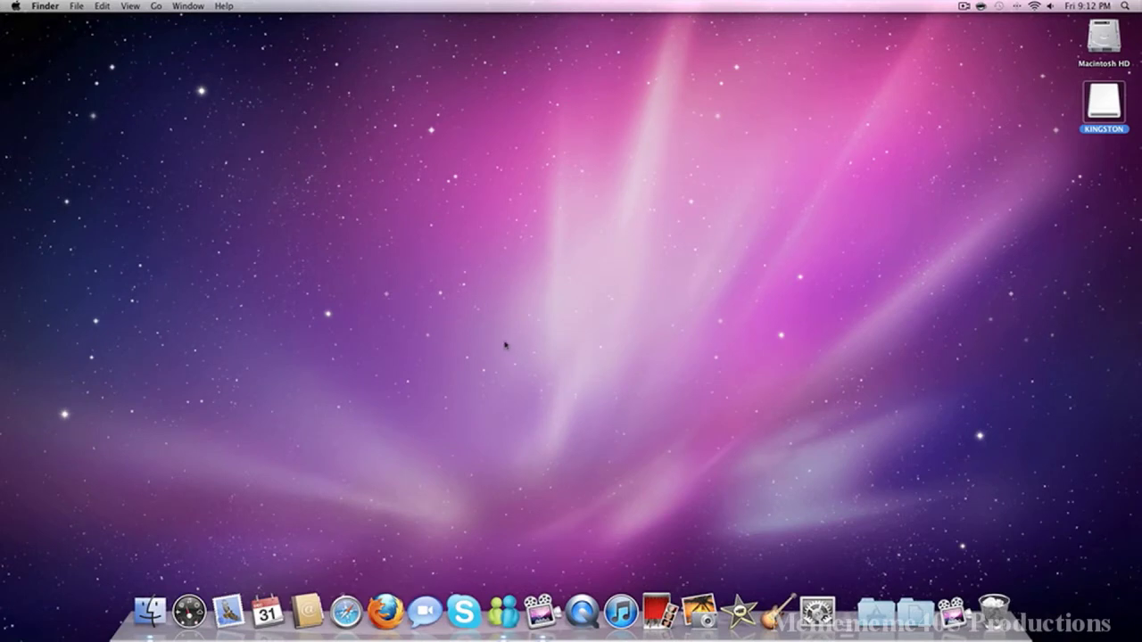
Step: Open a Finder window on the home folder and add its Music folder to the Dock beside Applications
{"action": "left_click", "coordinate": [152, 610]}
{"action": "left_click_drag", "start_coordinate": [254, 337], "coordinate": [267, 191]}
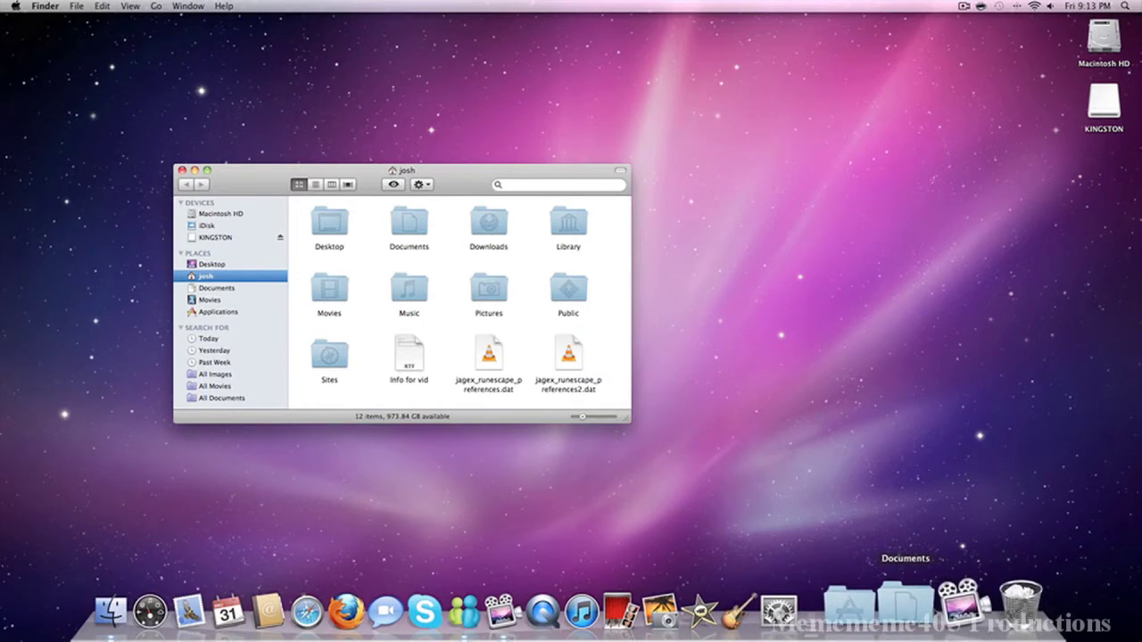
{"action": "left_click", "coordinate": [429, 301]}
{"action": "left_click_drag", "start_coordinate": [429, 301], "coordinate": [855, 607]}
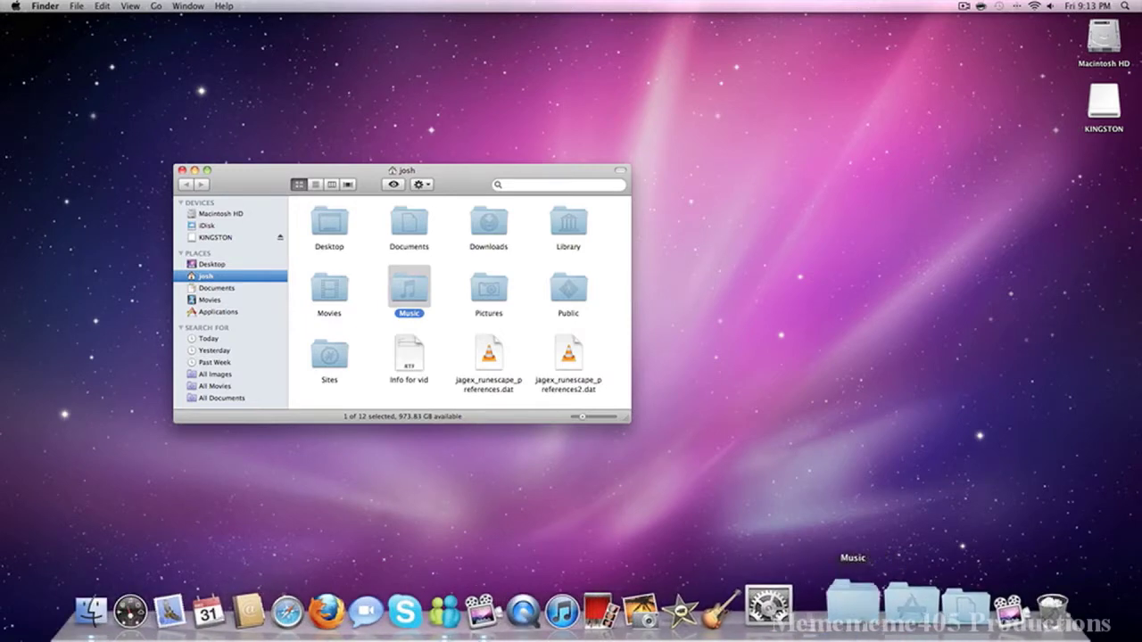
Step: Open and close the Music, Applications and Documents stacks in the Dock to view their contents
{"action": "left_click", "coordinate": [855, 607]}
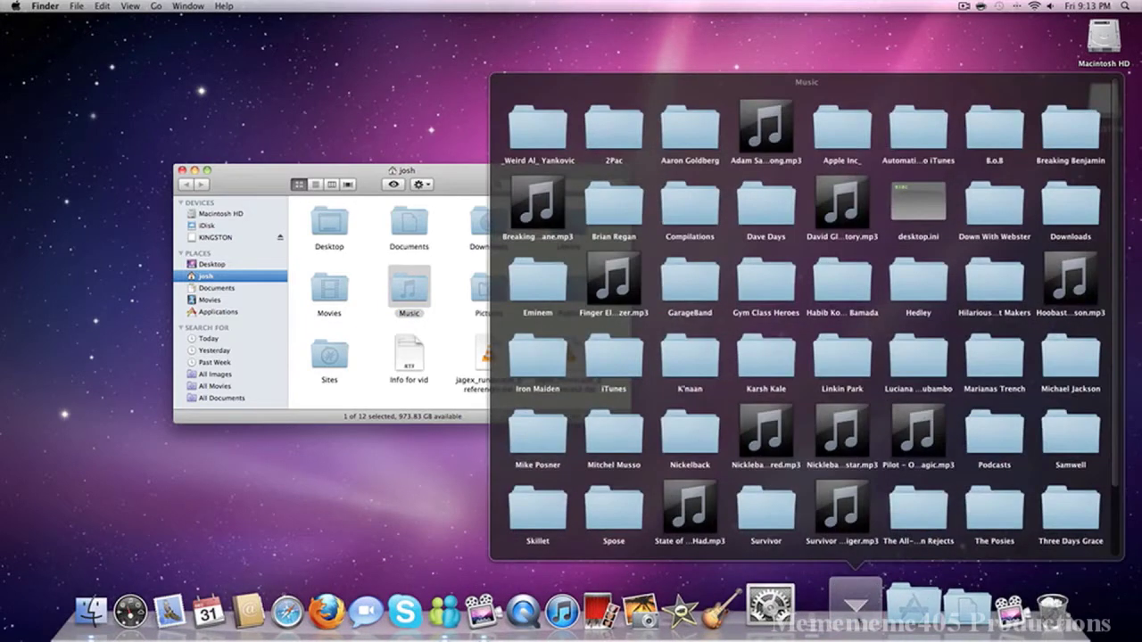
{"action": "left_click", "coordinate": [855, 607]}
{"action": "left_click", "coordinate": [883, 607]}
{"action": "left_click", "coordinate": [884, 607]}
{"action": "left_click", "coordinate": [941, 607]}
{"action": "left_click", "coordinate": [941, 607]}
{"action": "left_click", "coordinate": [980, 607]}
{"action": "left_click", "coordinate": [980, 607]}
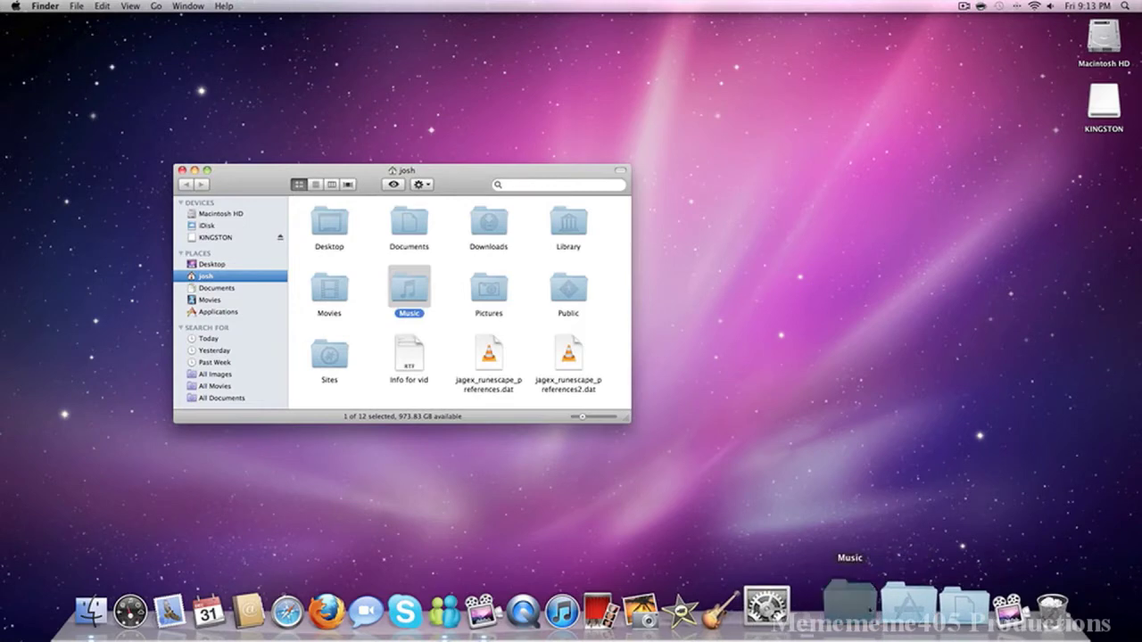
Step: Open and close the Music stack once more, and remove the Music folder from the Dock
{"action": "left_click", "coordinate": [858, 607]}
{"action": "left_click", "coordinate": [858, 607]}
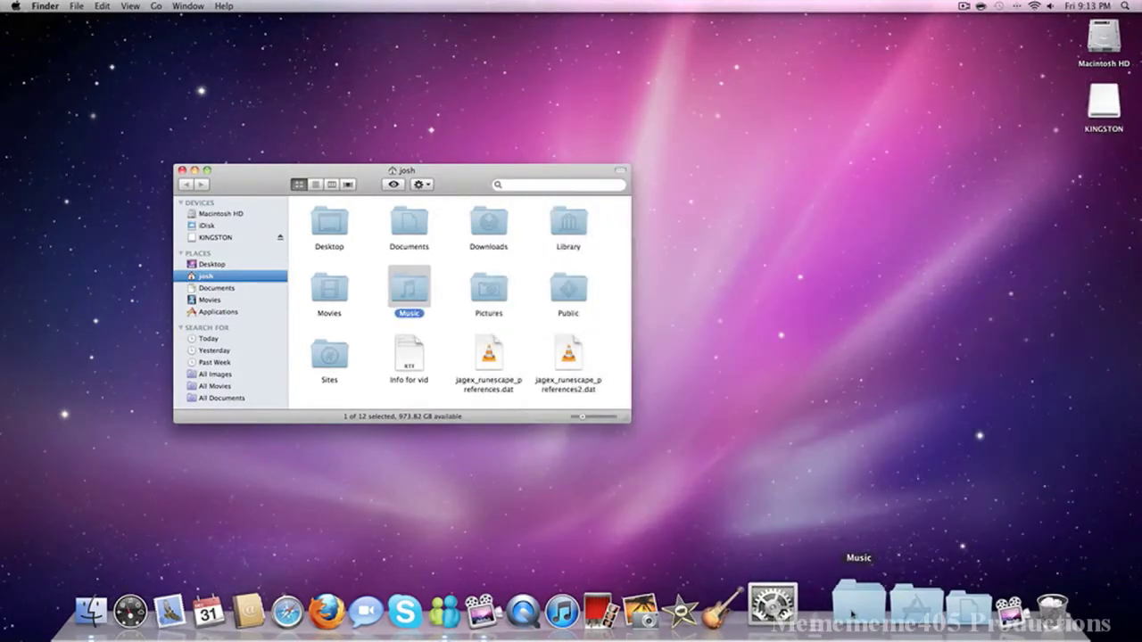
{"action": "left_click_drag", "start_coordinate": [858, 606], "coordinate": [839, 371]}
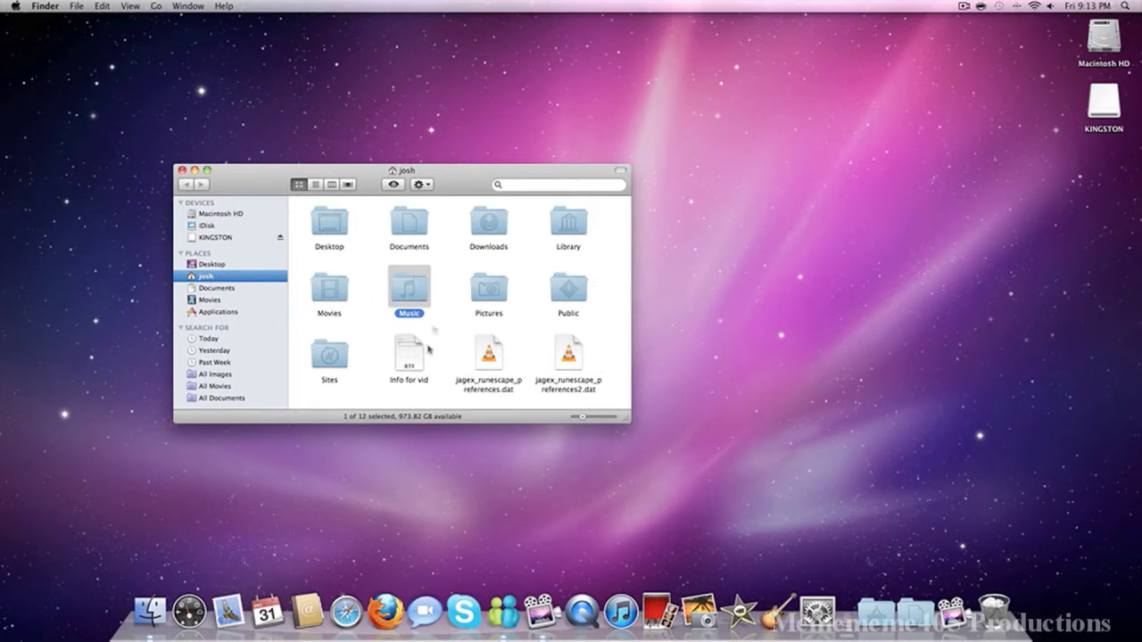
Step: Show the Documents folder in the Finder window and look through its files
{"action": "left_click", "coordinate": [206, 288]}
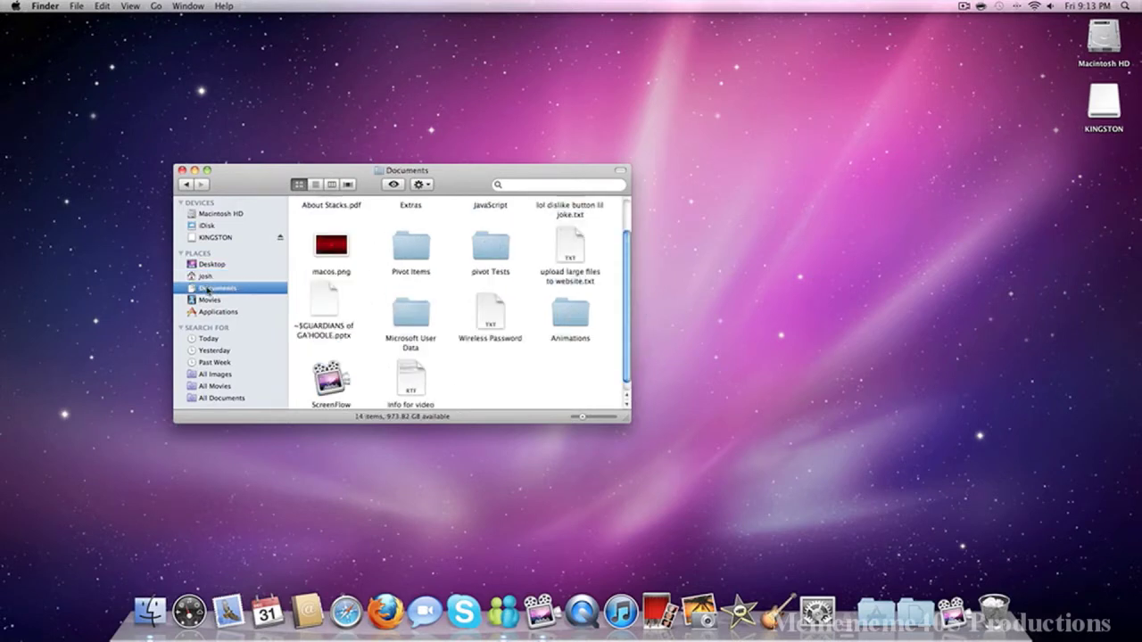
{"action": "scroll", "coordinate": [349, 297], "scroll_direction": "up", "scroll_amount": 2}
{"action": "scroll", "coordinate": [349, 301], "scroll_direction": "down", "scroll_amount": 1}
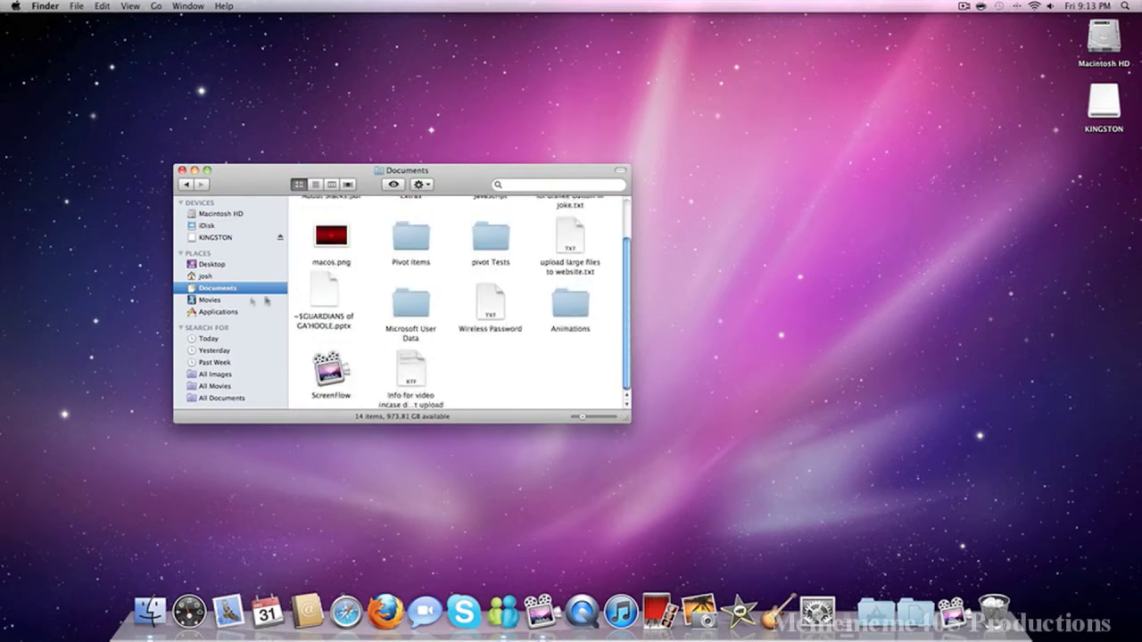
Step: Try adding the Chess application from the Applications folder to the Dock, and close the Finder window
{"action": "left_click", "coordinate": [237, 310]}
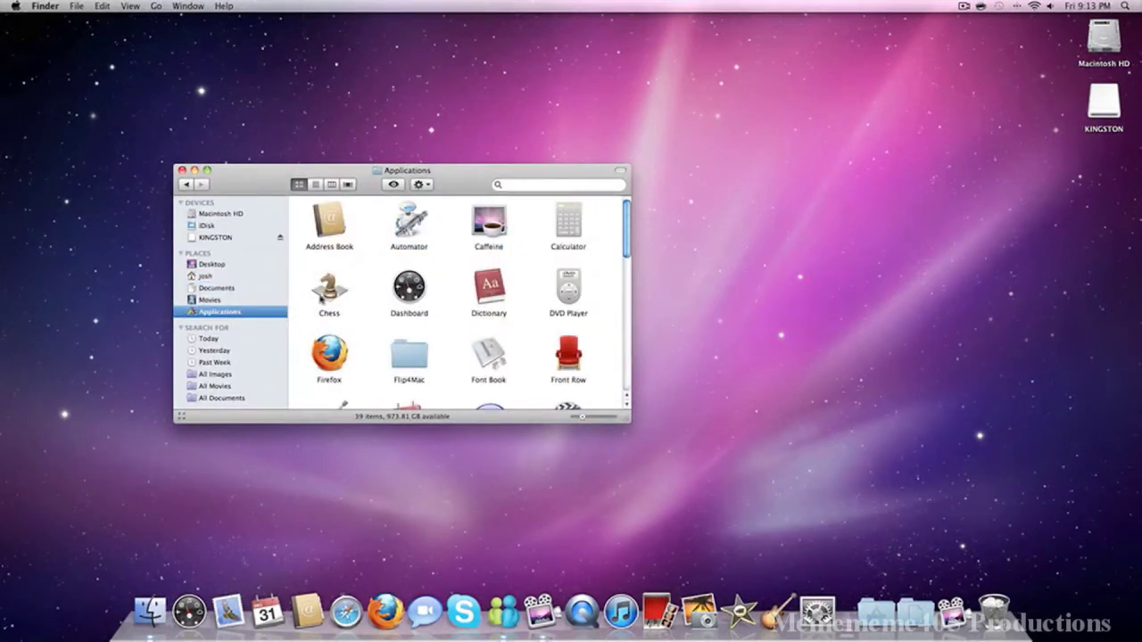
{"action": "left_click_drag", "start_coordinate": [319, 300], "coordinate": [331, 489]}
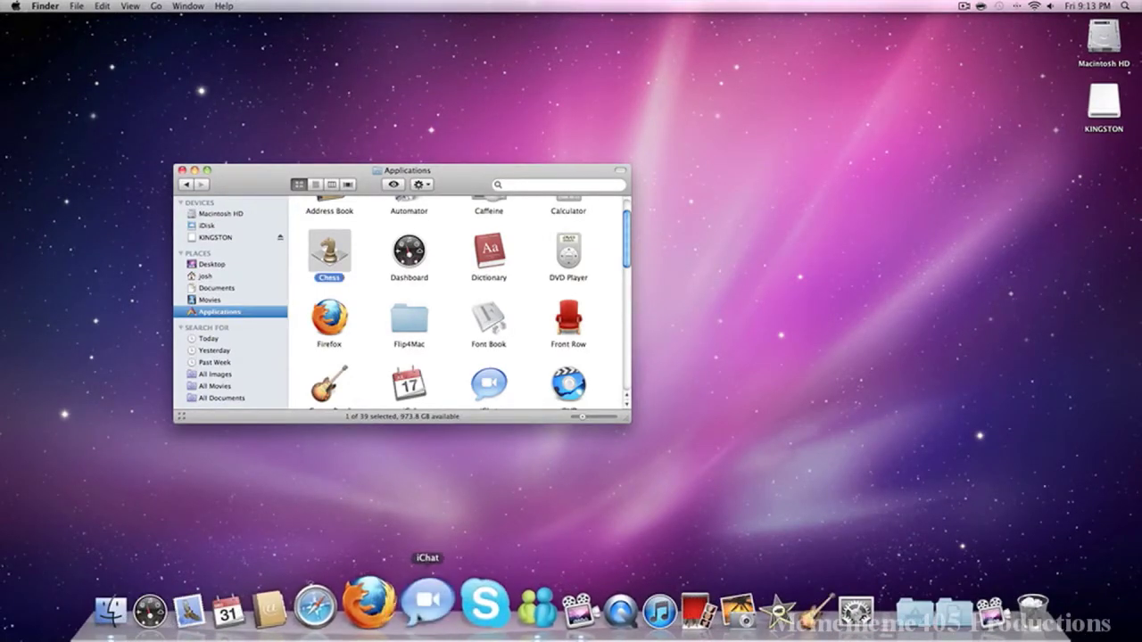
{"action": "left_click", "coordinate": [451, 409]}
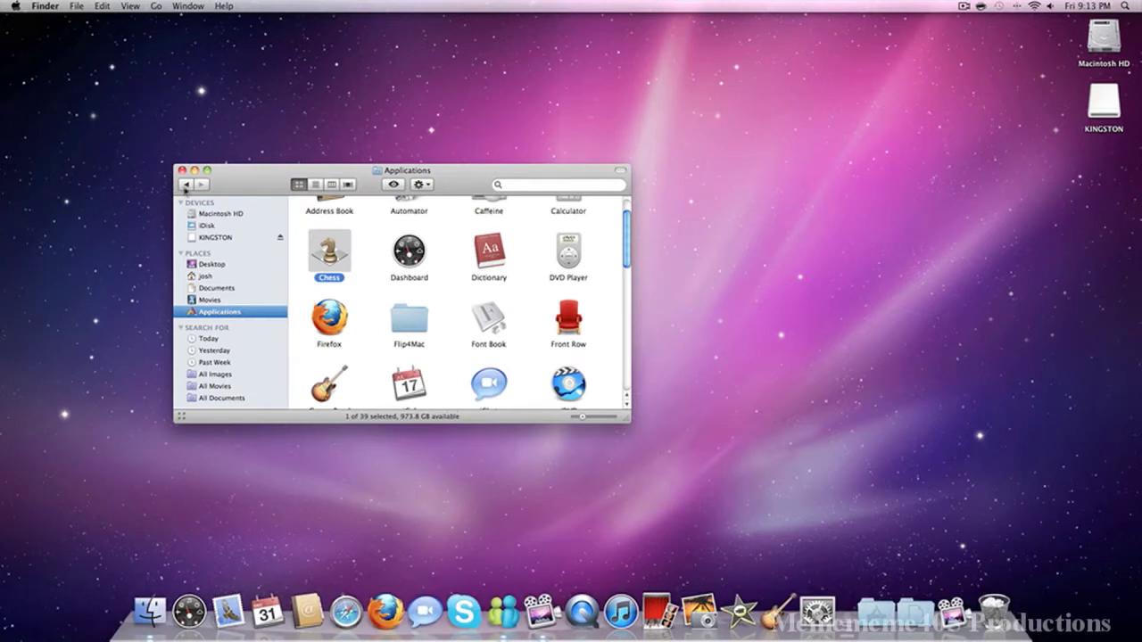
{"action": "left_click", "coordinate": [184, 184]}
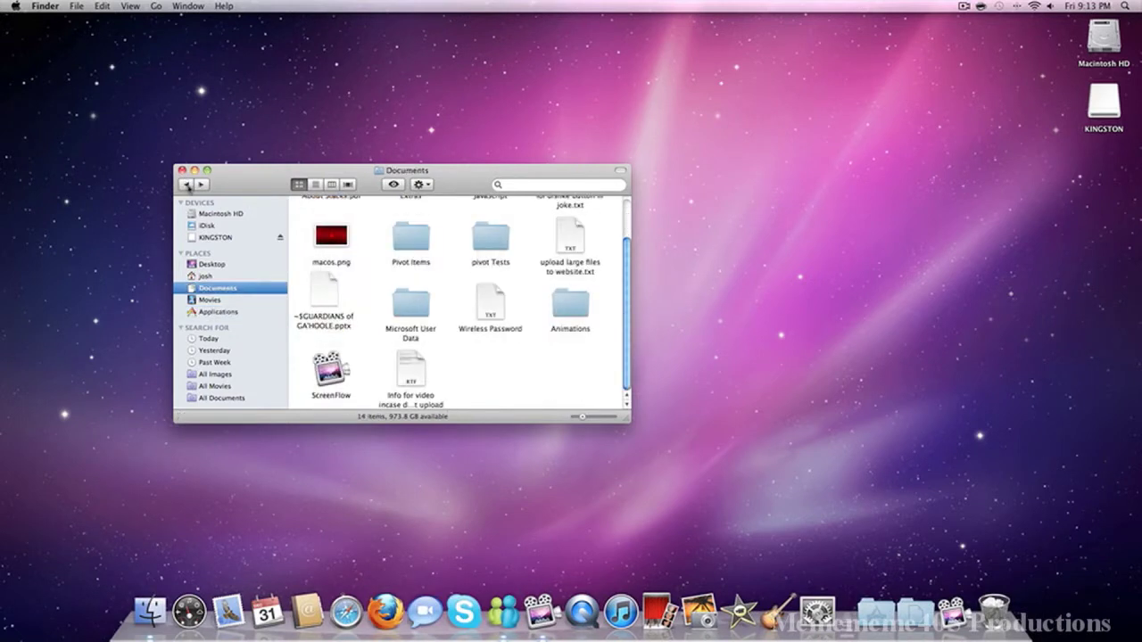
{"action": "left_click", "coordinate": [182, 169]}
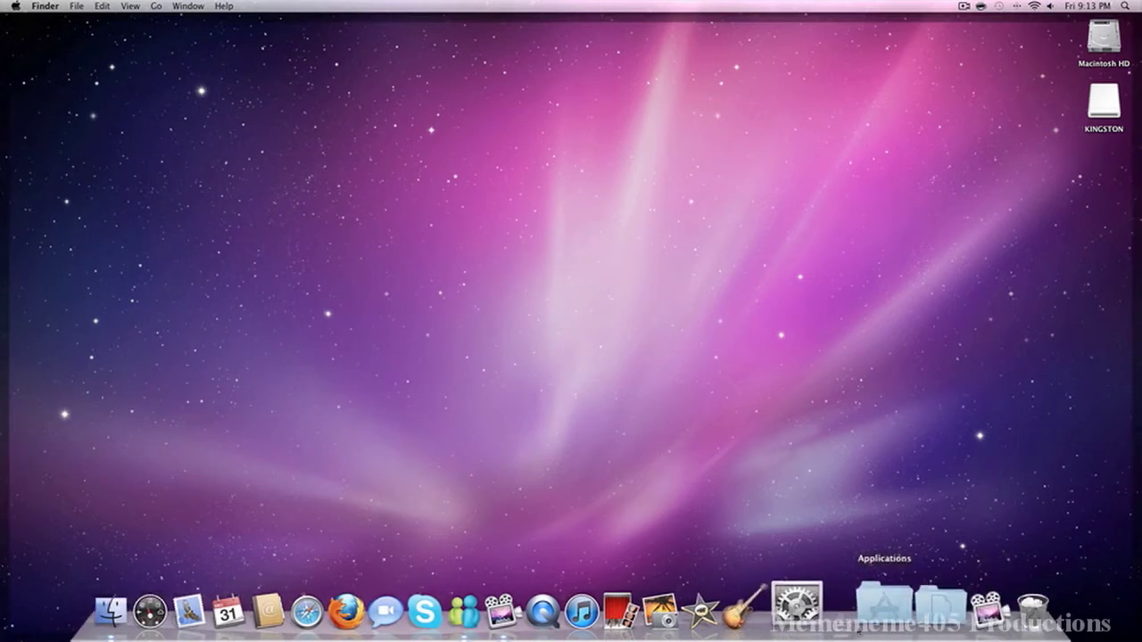
Step: Open System Preferences from the Dock, close it, and reopen it from the Apple menu
{"action": "left_click", "coordinate": [813, 599]}
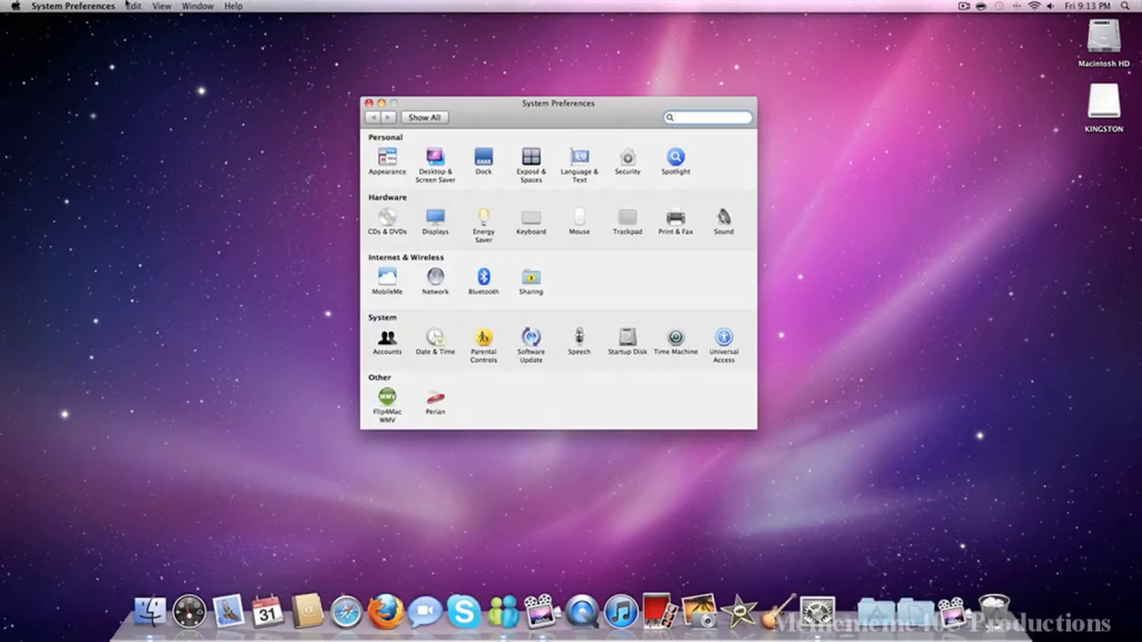
{"action": "left_click", "coordinate": [368, 104]}
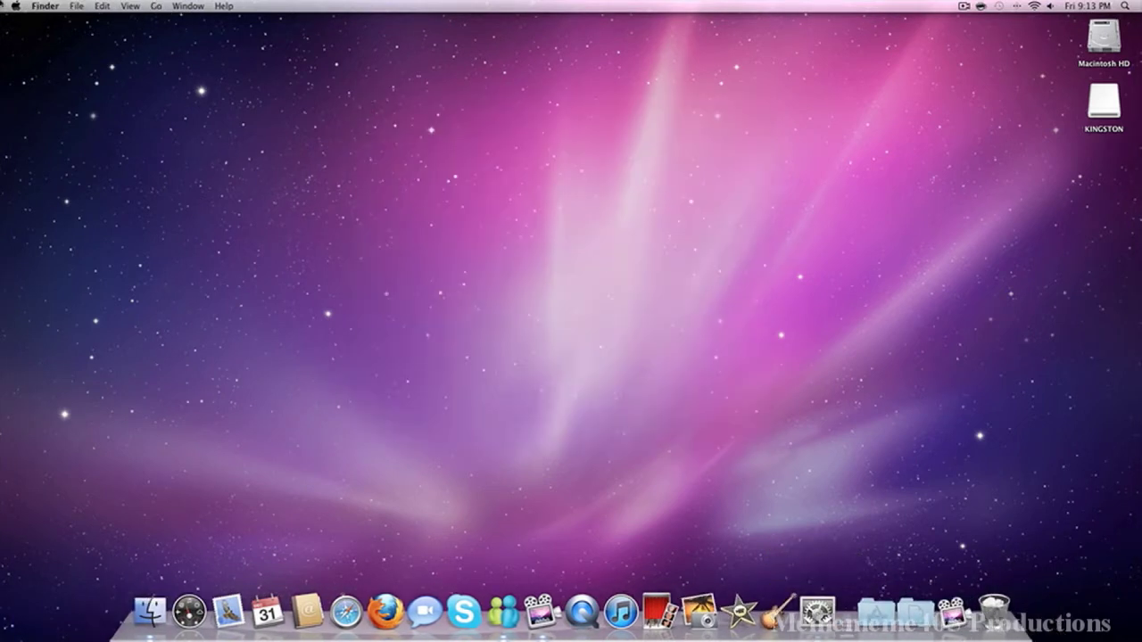
{"action": "left_click", "coordinate": [16, 7]}
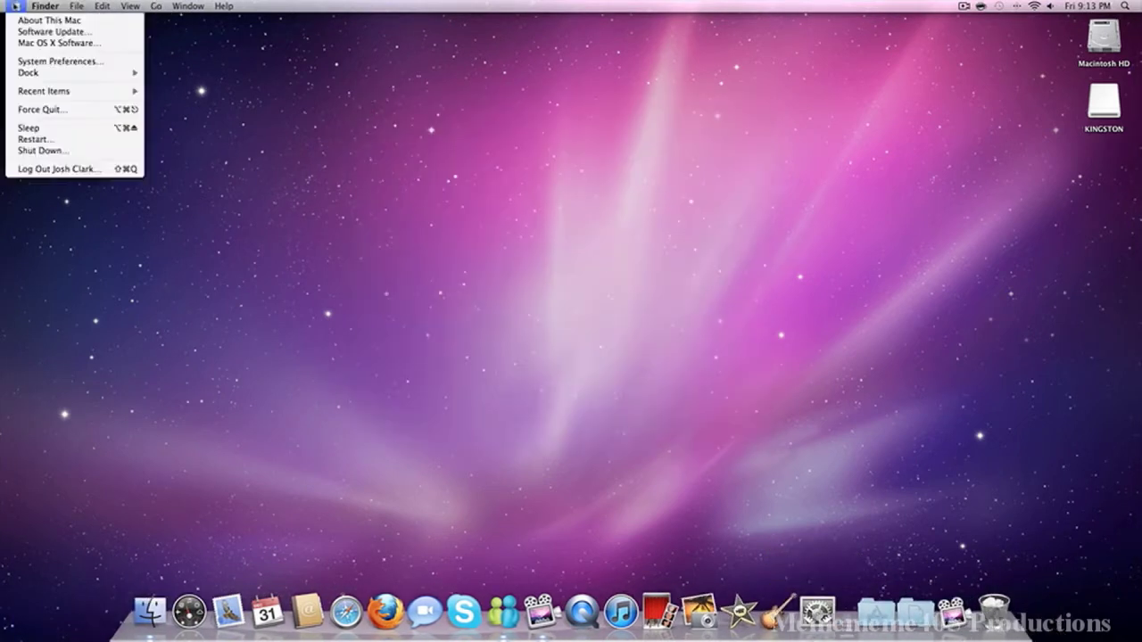
{"action": "left_click", "coordinate": [67, 61]}
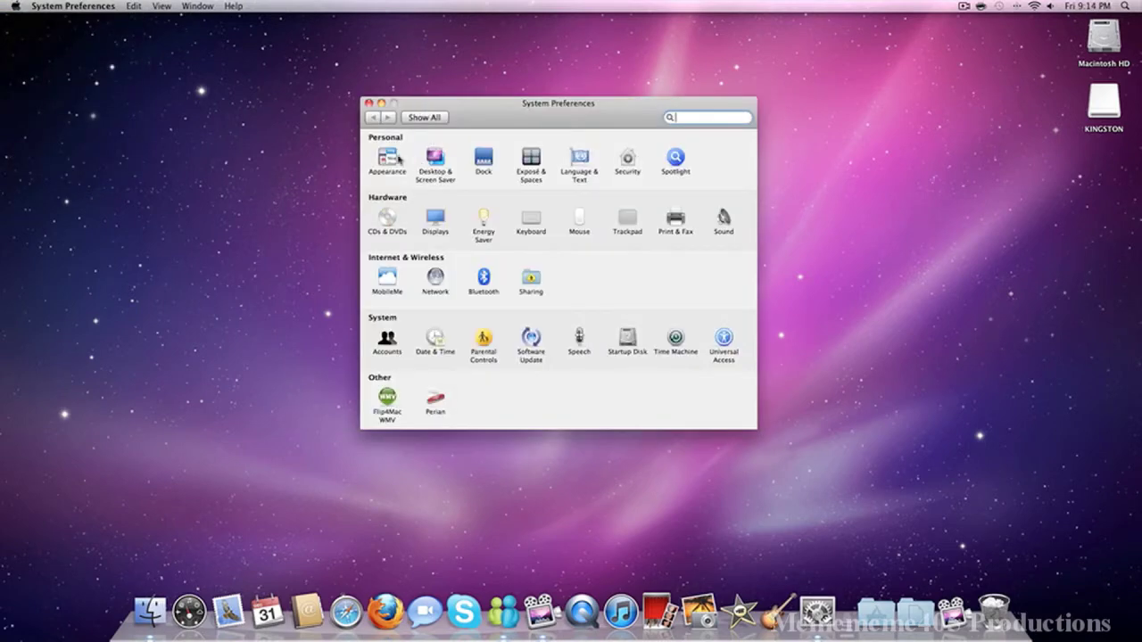
Step: Open the Desktop & Screen Saver preferences and set the Snow Leopard picture from the Nature folder as the desktop background
{"action": "left_click", "coordinate": [435, 158]}
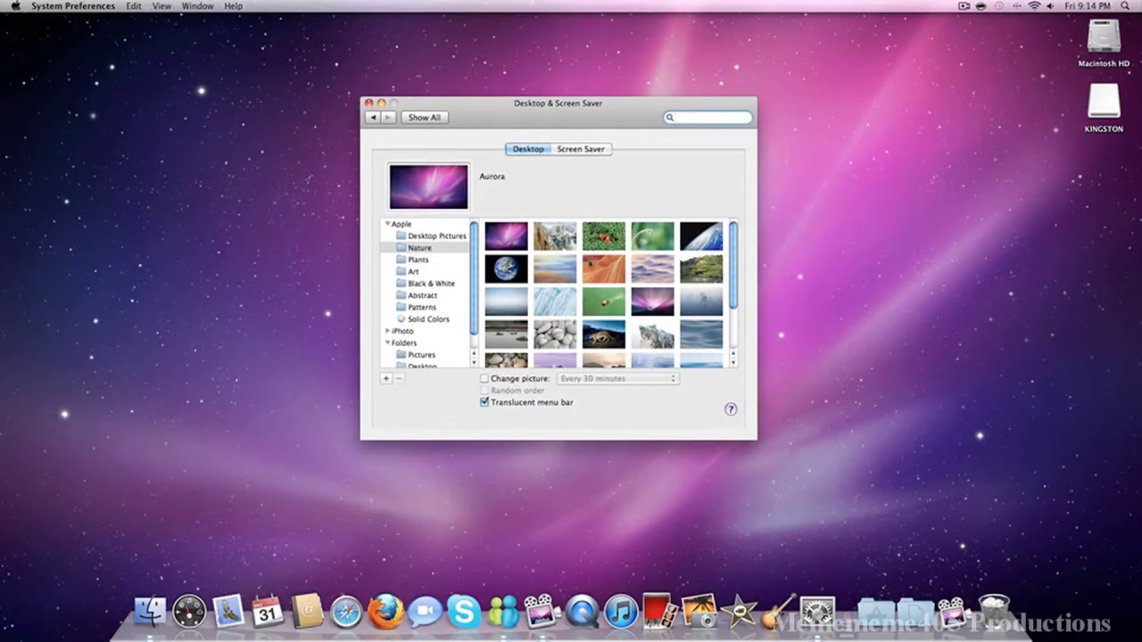
{"action": "scroll", "coordinate": [558, 253], "scroll_direction": "down", "scroll_amount": 2}
{"action": "left_click", "coordinate": [652, 289]}
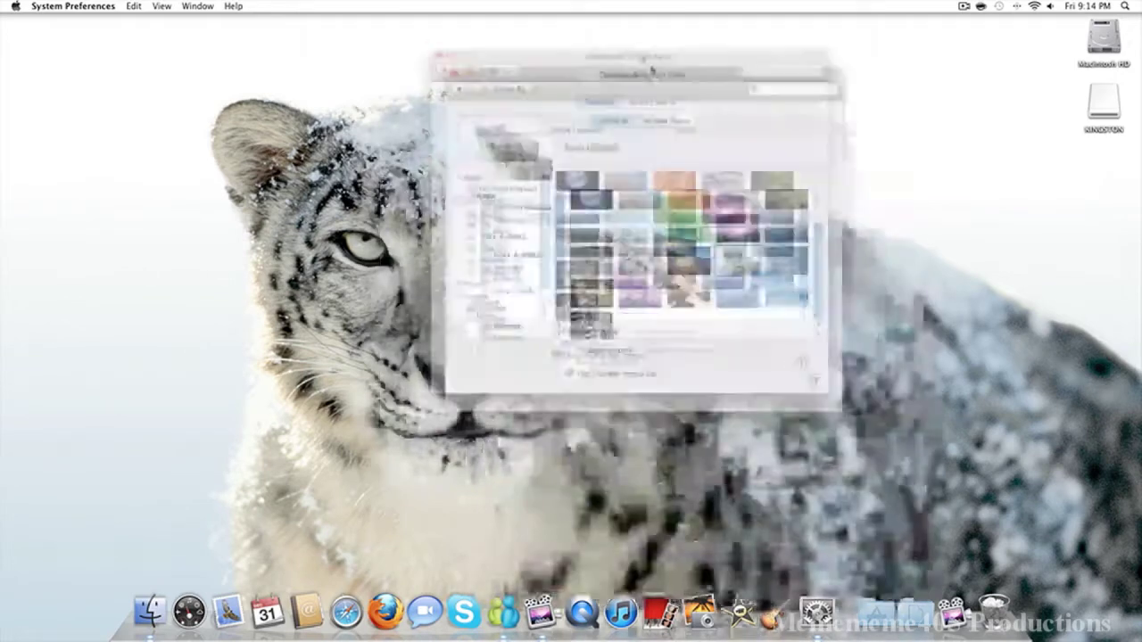
Step: From the Wallpapers folder, try the Screen shot 2010-12-30 at 3.09.32 PM picture, and set the red picture named wallpaper as the background
{"action": "scroll", "coordinate": [473, 322], "scroll_direction": "down", "scroll_amount": 2}
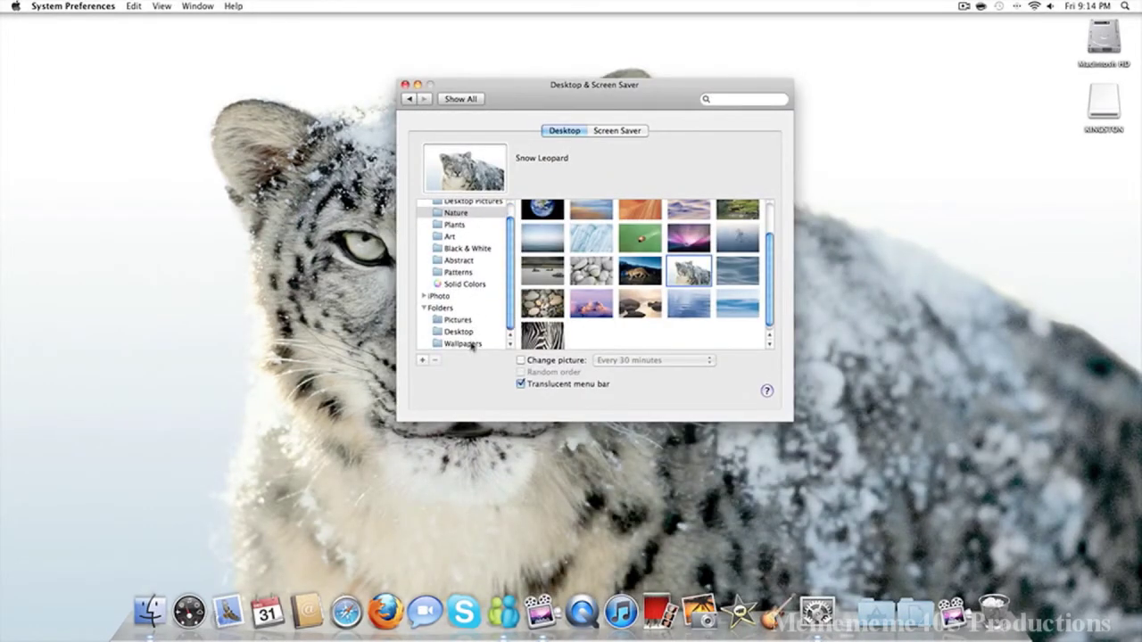
{"action": "left_click", "coordinate": [464, 344]}
{"action": "left_click", "coordinate": [648, 229]}
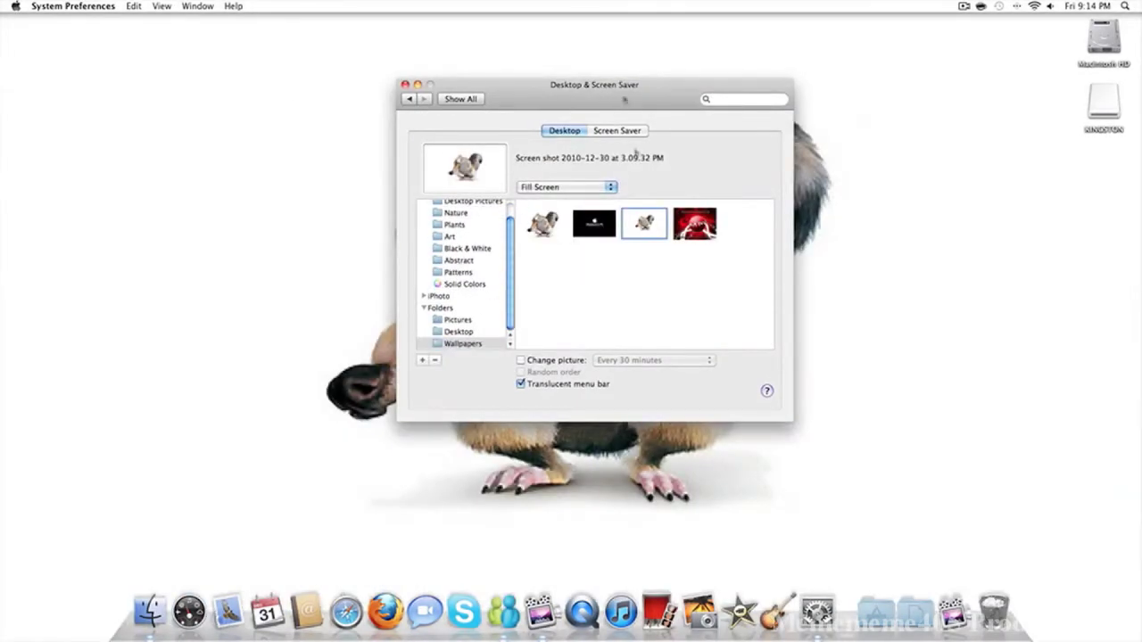
{"action": "left_click_drag", "start_coordinate": [610, 90], "coordinate": [588, 134]}
{"action": "left_click", "coordinate": [664, 266]}
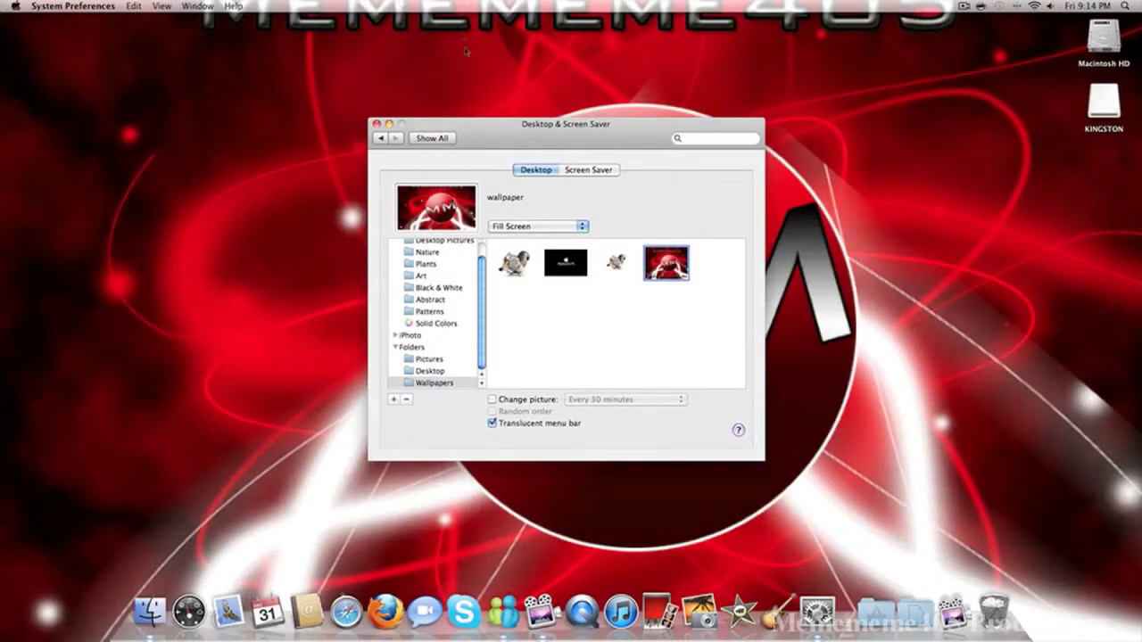
Step: Try the Fit to Screen and Stretch to Fill Screen placements on the red wallpaper
{"action": "left_click", "coordinate": [515, 226]}
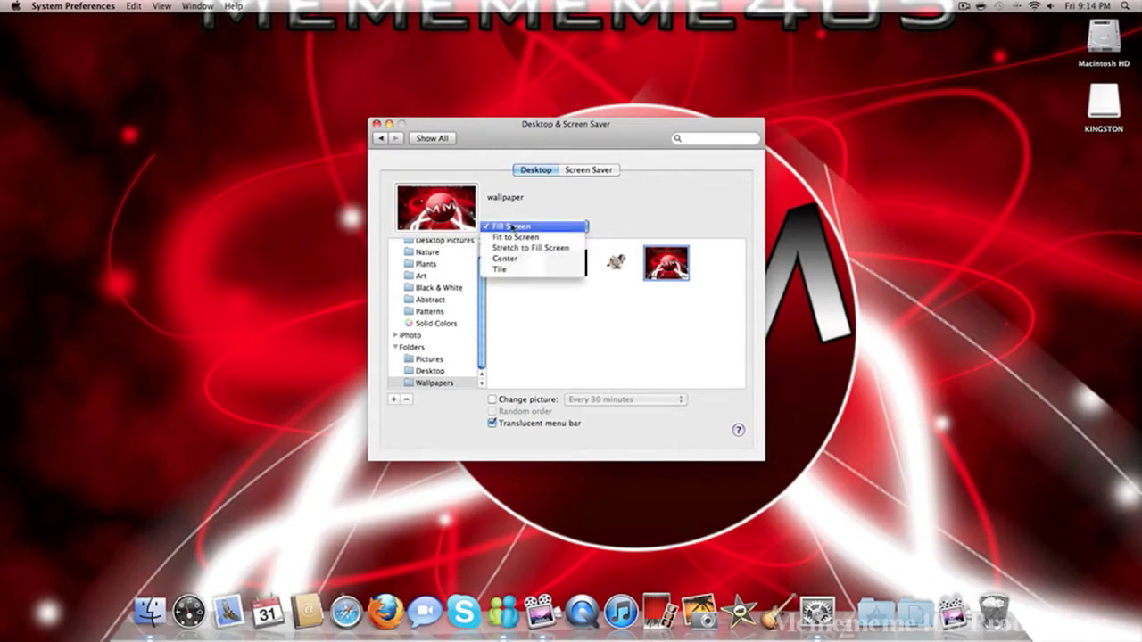
{"action": "left_click", "coordinate": [514, 237]}
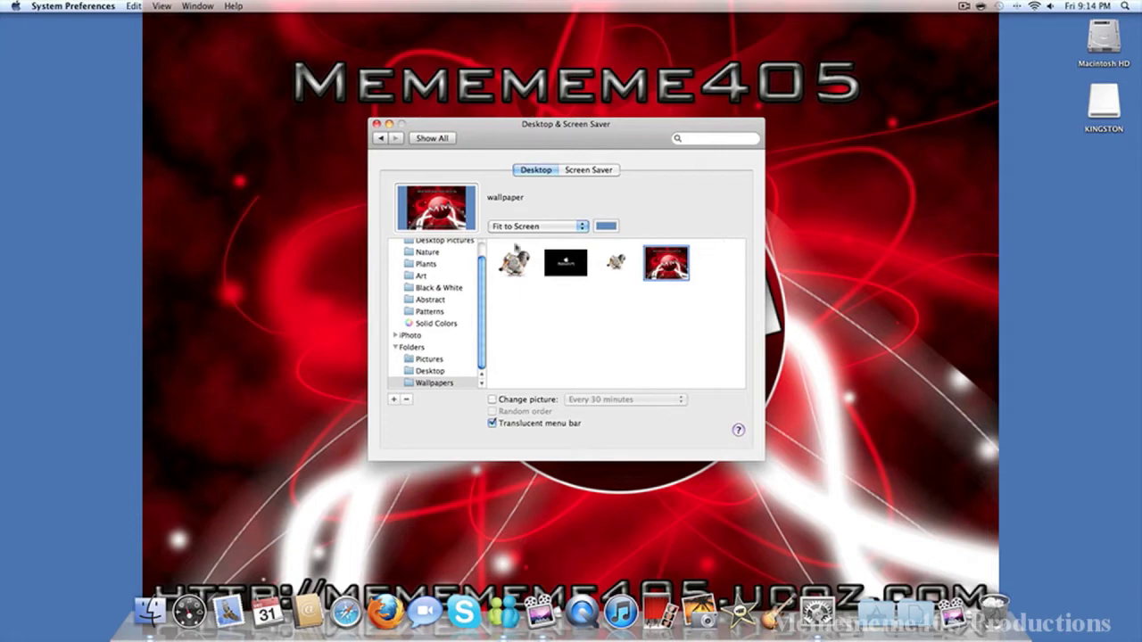
{"action": "left_click", "coordinate": [520, 228]}
{"action": "left_click", "coordinate": [523, 237]}
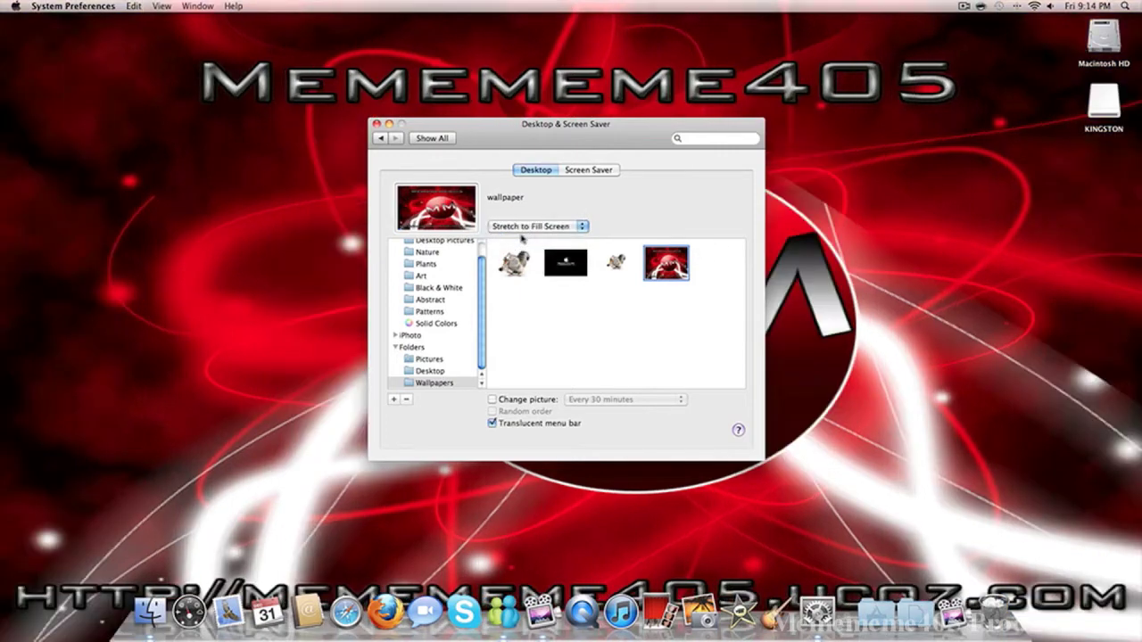
Step: Try the Center and Tile placements on the red wallpaper, and set it back to Fill Screen
{"action": "left_click_drag", "start_coordinate": [492, 123], "coordinate": [573, 156]}
{"action": "left_click", "coordinate": [614, 258]}
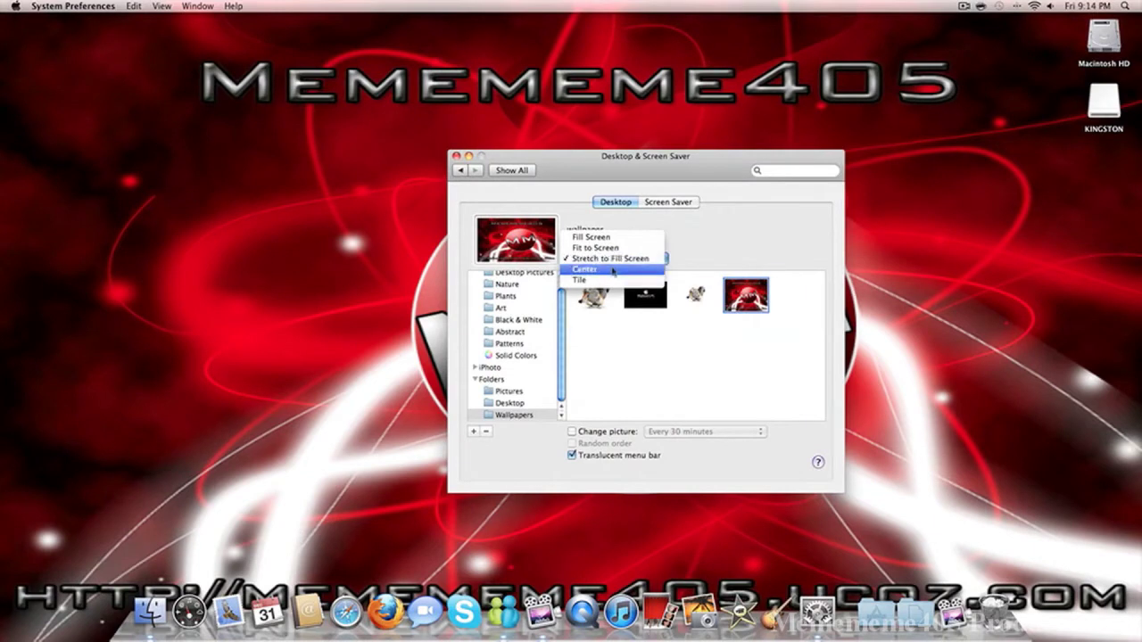
{"action": "left_click", "coordinate": [613, 269]}
{"action": "left_click", "coordinate": [607, 260]}
{"action": "left_click", "coordinate": [603, 270]}
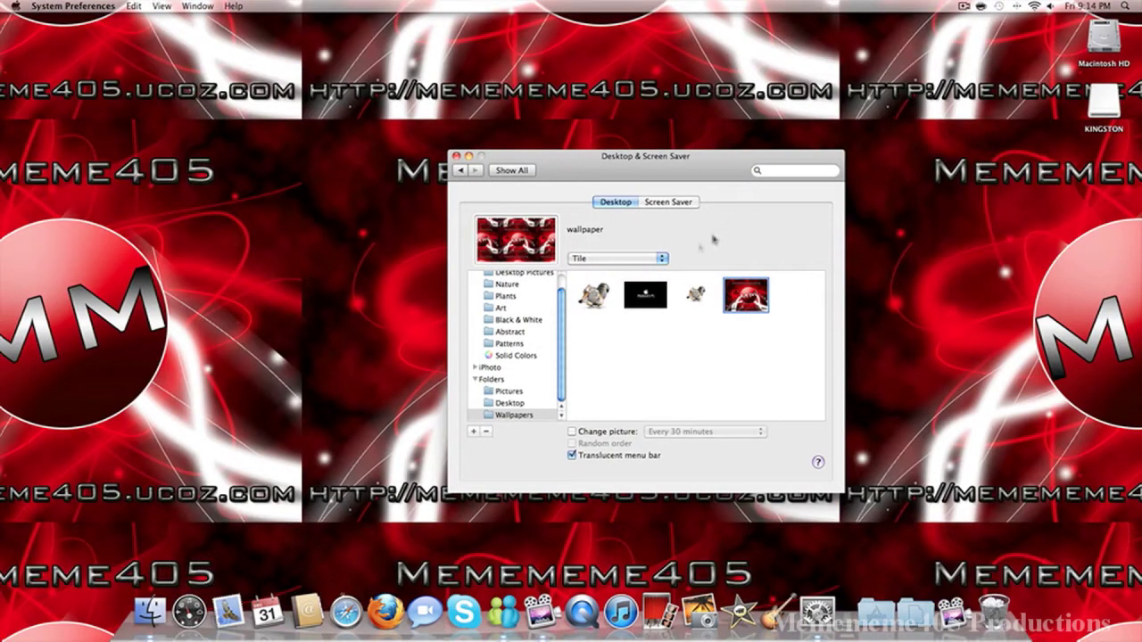
{"action": "left_click", "coordinate": [641, 258]}
{"action": "left_click", "coordinate": [580, 217]}
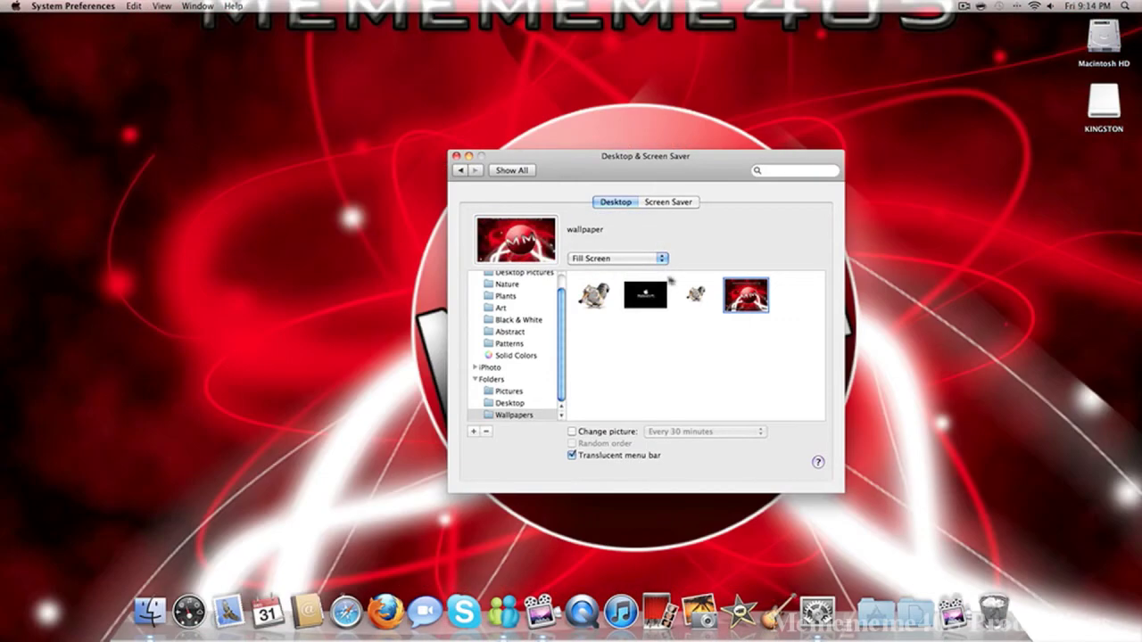
Step: Preview the Screen shot 2010-12-30 at 3.09.32 PM picture again, and set iReplaced A PC as the desktop background
{"action": "left_click", "coordinate": [696, 294]}
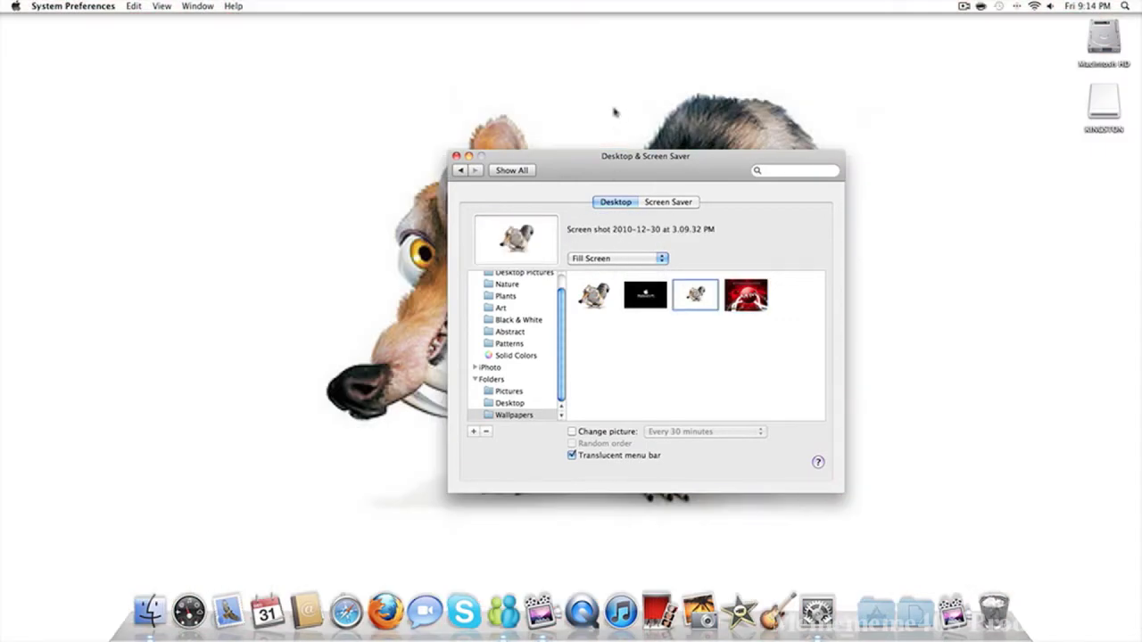
{"action": "left_click_drag", "start_coordinate": [613, 166], "coordinate": [535, 171]}
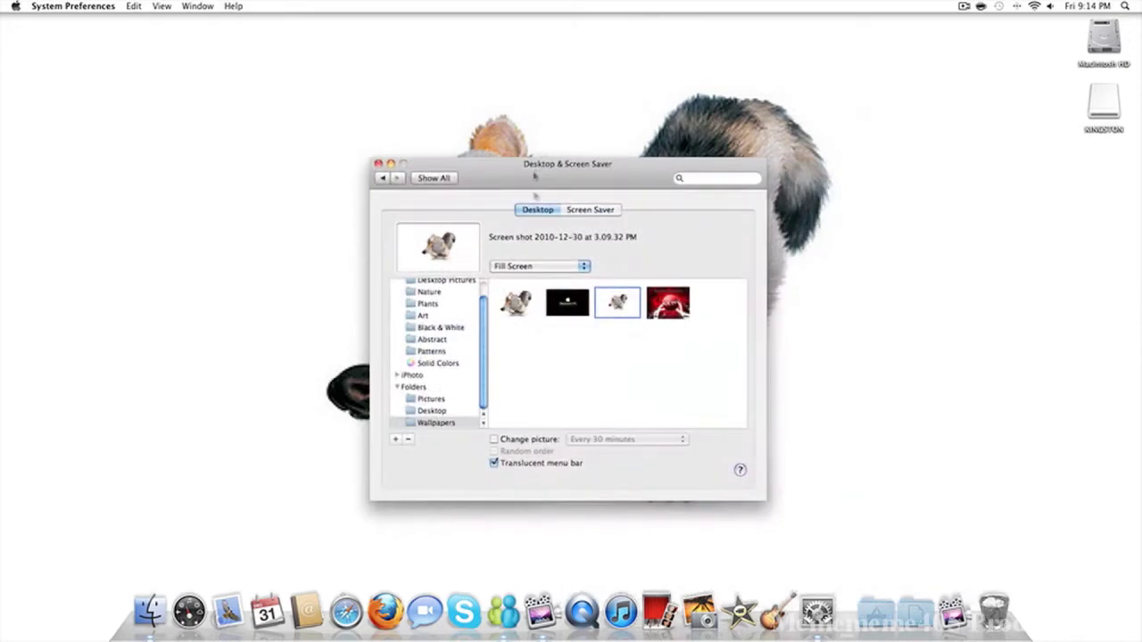
{"action": "left_click", "coordinate": [551, 305]}
{"action": "left_click_drag", "start_coordinate": [551, 170], "coordinate": [572, 90]}
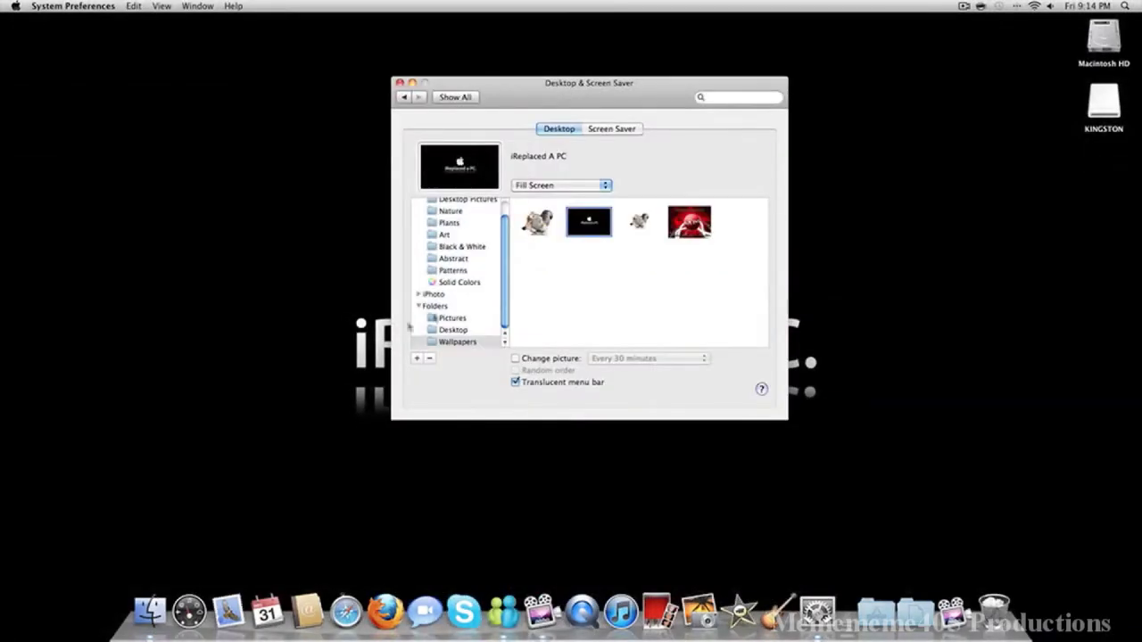
Step: From the Nature pictures, preview the Snow Leopard picture and set Aurora as the desktop background
{"action": "scroll", "coordinate": [438, 283], "scroll_direction": "up", "scroll_amount": 2}
{"action": "left_click", "coordinate": [448, 228]}
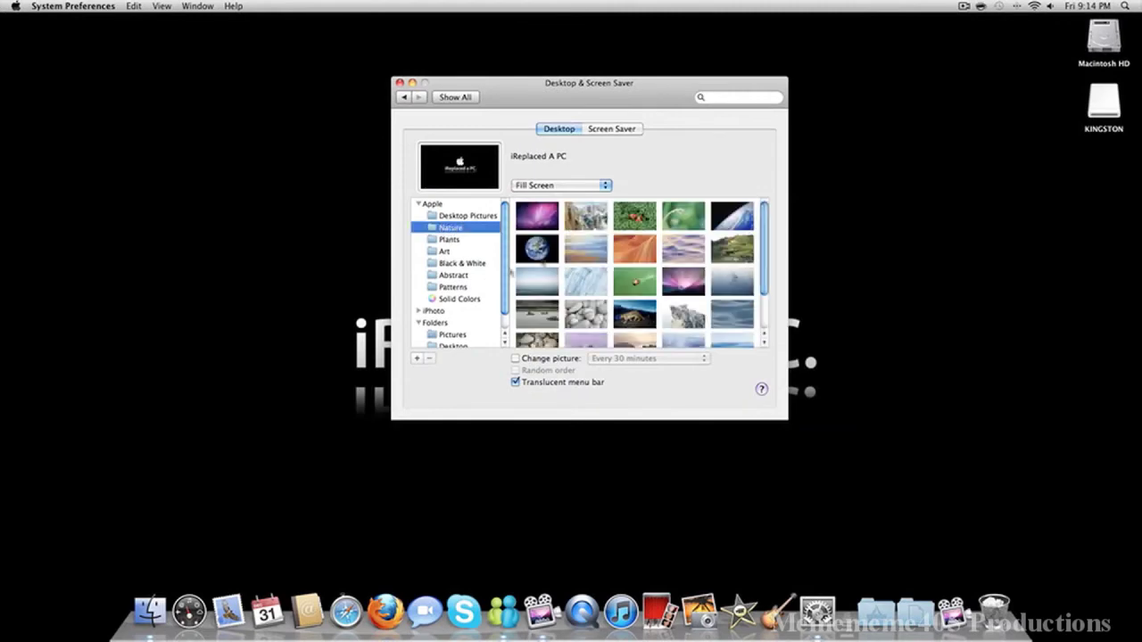
{"action": "left_click", "coordinate": [684, 316]}
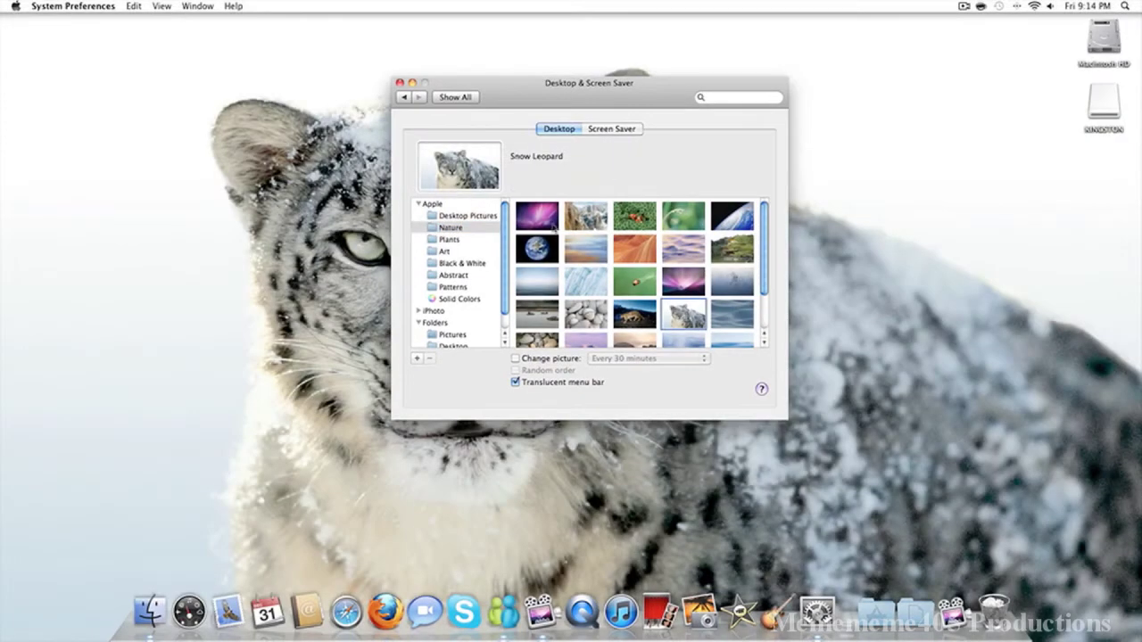
{"action": "left_click", "coordinate": [554, 227]}
{"action": "scroll", "coordinate": [446, 298], "scroll_direction": "down", "scroll_amount": 2}
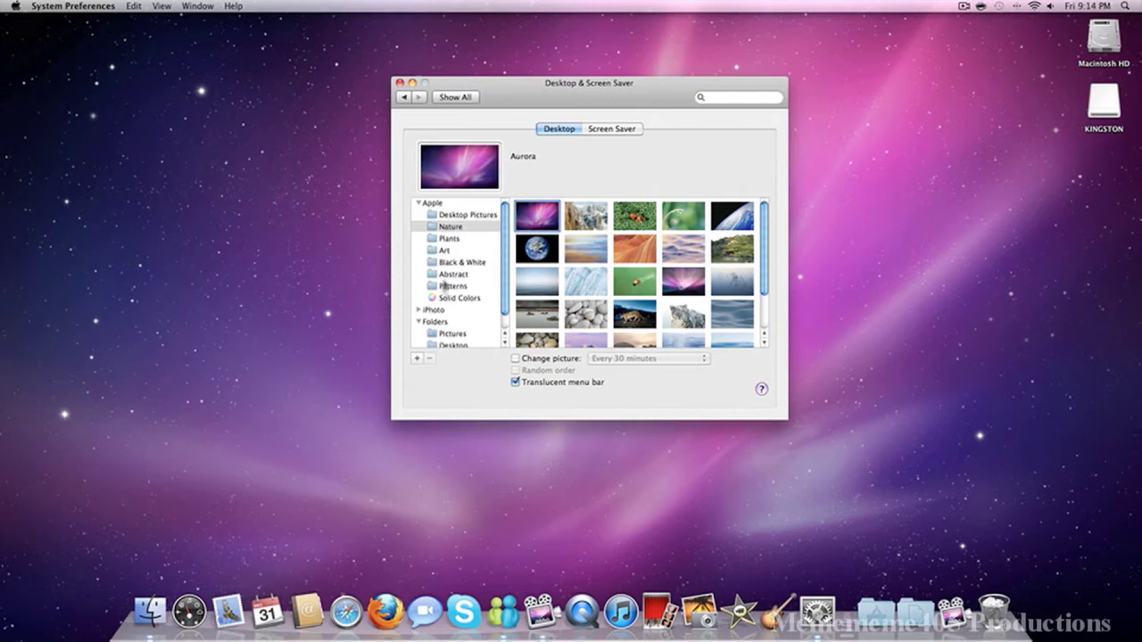
Step: Look over the Screen Saver settings, and examine the active screen corner assignments in the Exposé settings
{"action": "left_click", "coordinate": [603, 128]}
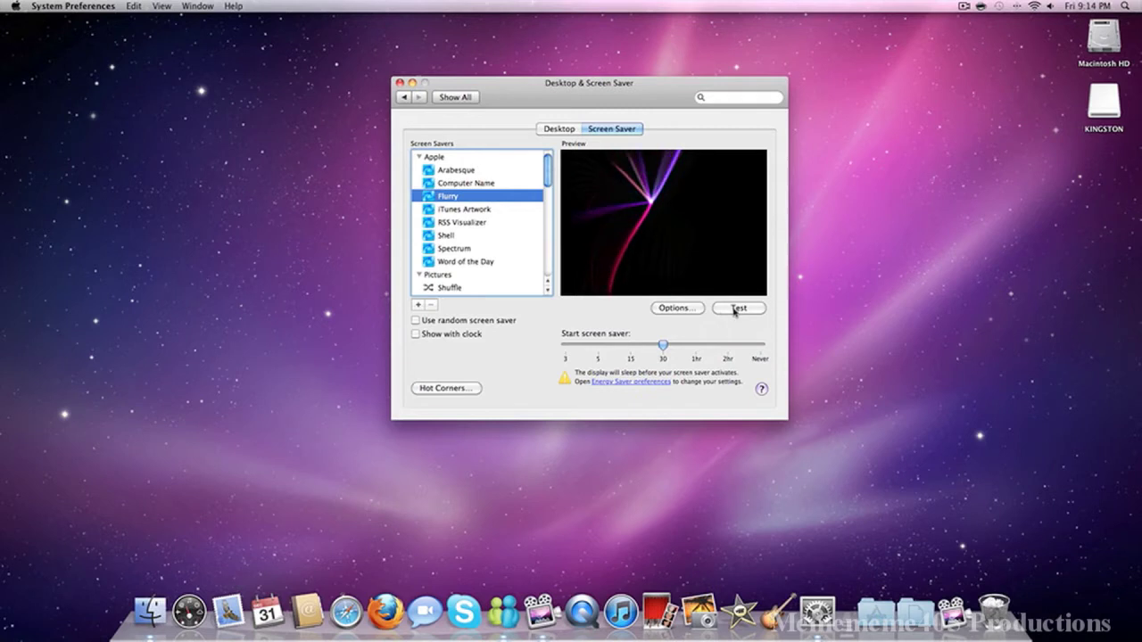
{"action": "left_click", "coordinate": [403, 98]}
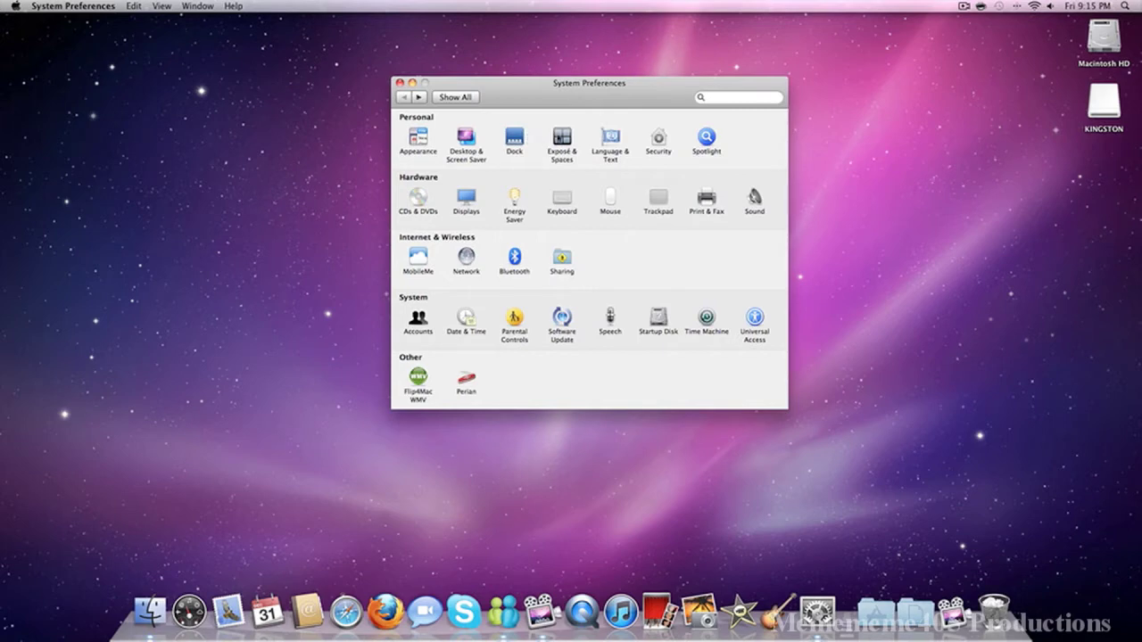
{"action": "left_click", "coordinate": [562, 138]}
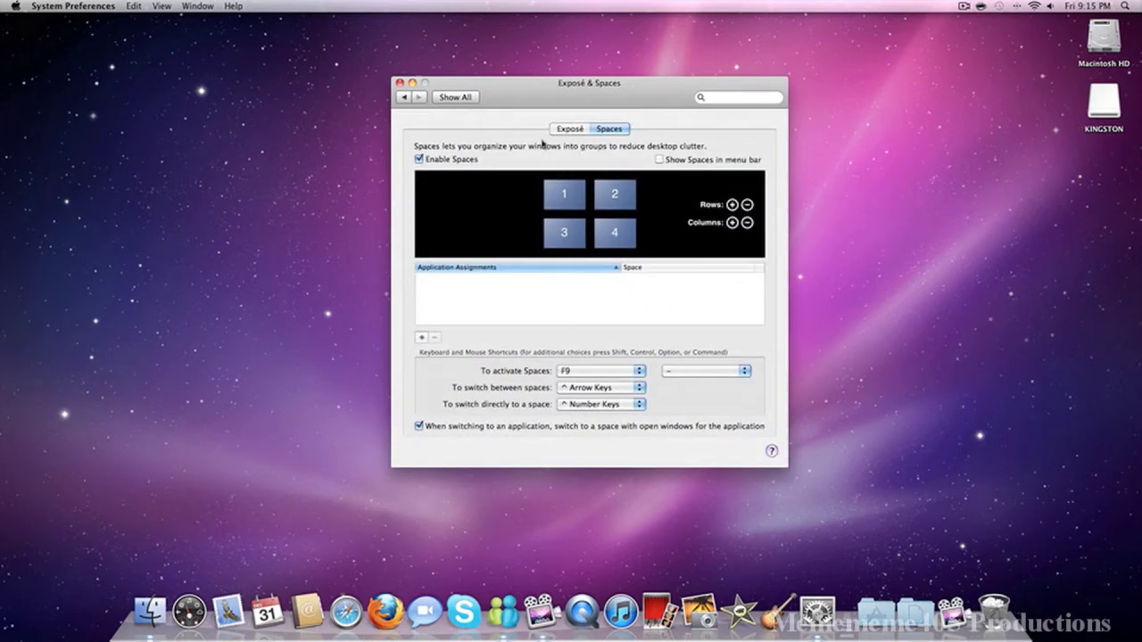
{"action": "left_click", "coordinate": [559, 130]}
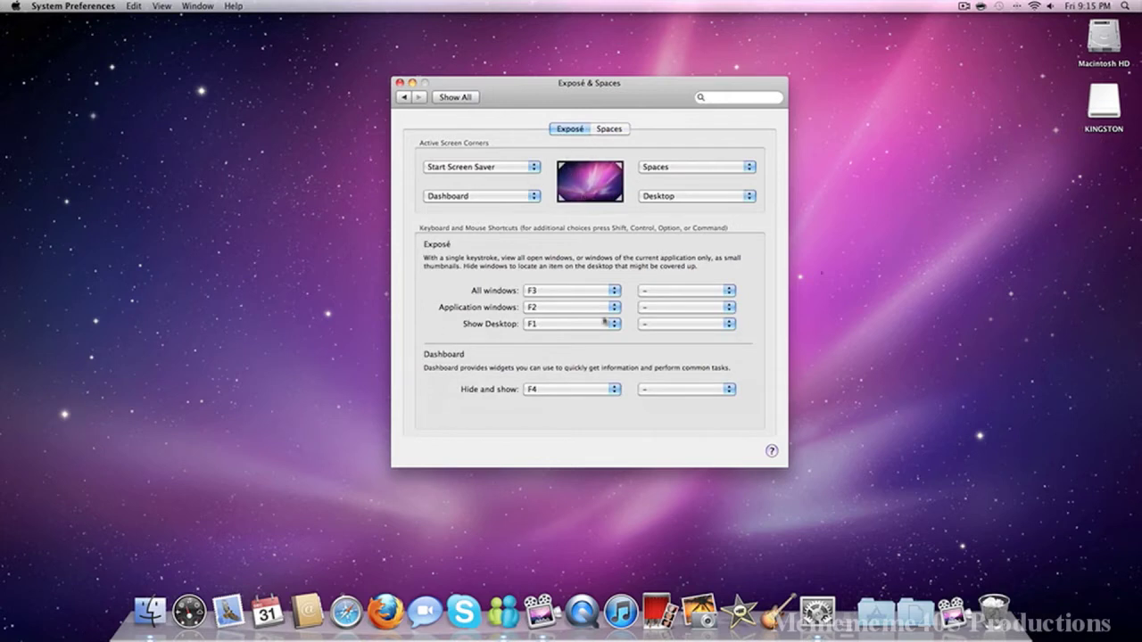
{"action": "left_click", "coordinate": [441, 172]}
{"action": "left_click", "coordinate": [441, 168]}
Step: Try adding the ESPN widget to Dashboard, remove it again, and close Dashboard
{"action": "mouse_move", "coordinate": [2, 640]}
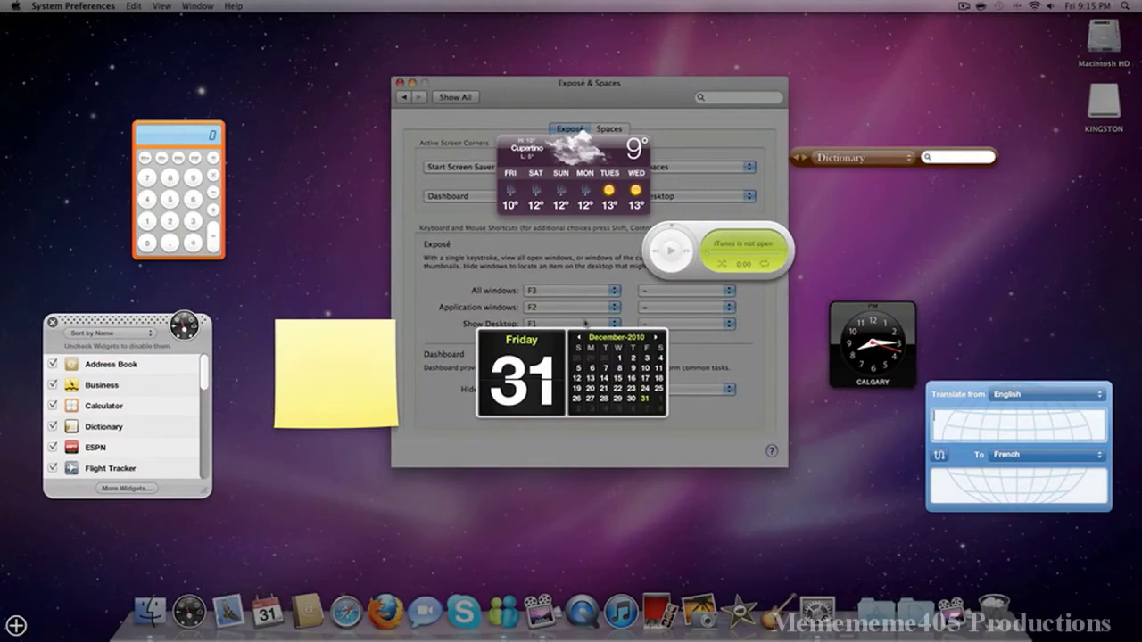
{"action": "left_click", "coordinate": [87, 605]}
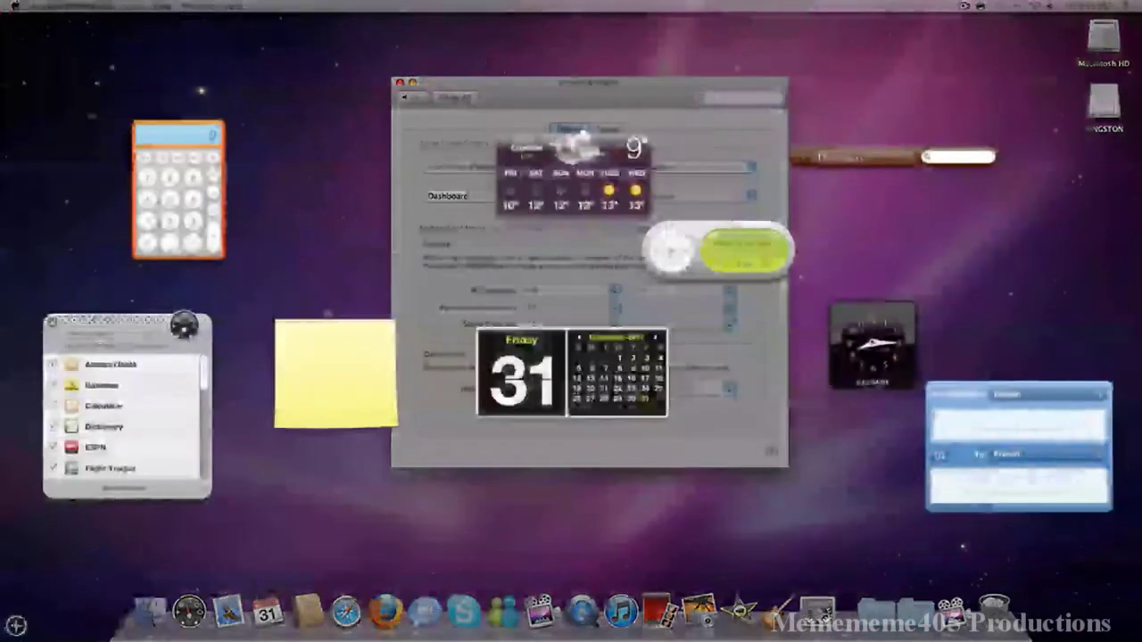
{"action": "left_click", "coordinate": [15, 625]}
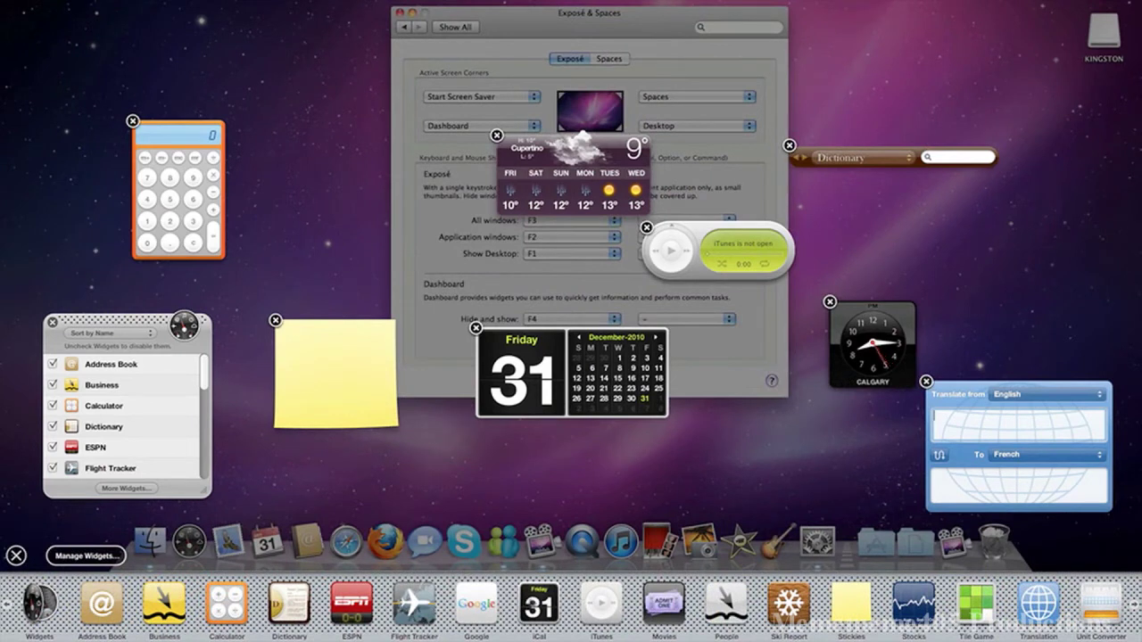
{"action": "left_click_drag", "start_coordinate": [348, 607], "coordinate": [357, 165]}
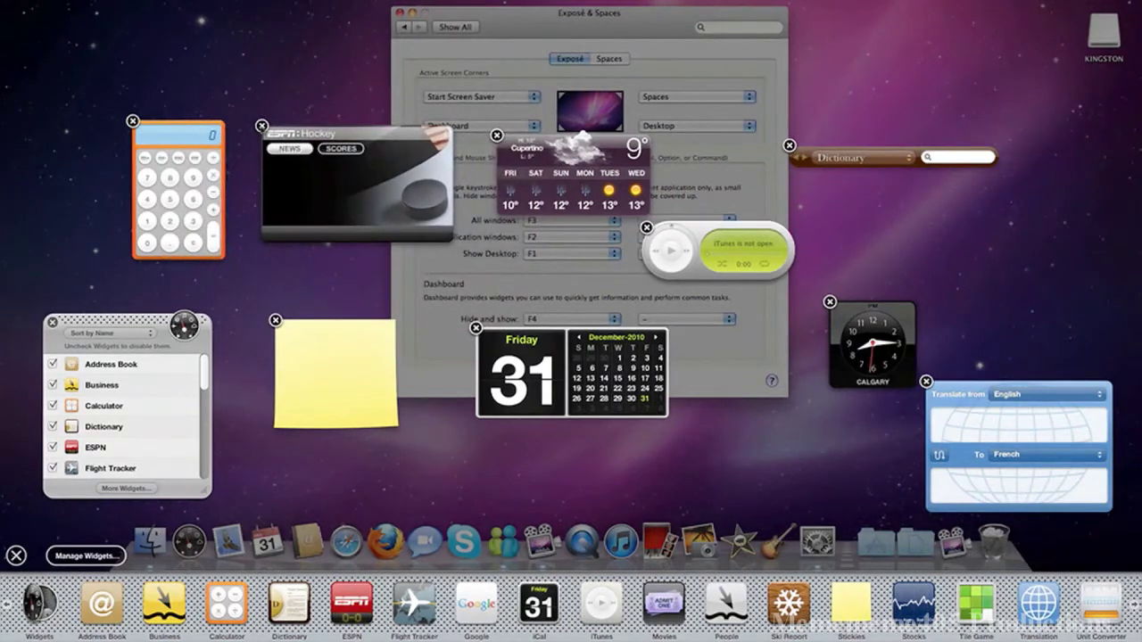
{"action": "left_click", "coordinate": [261, 126]}
{"action": "left_click", "coordinate": [15, 555]}
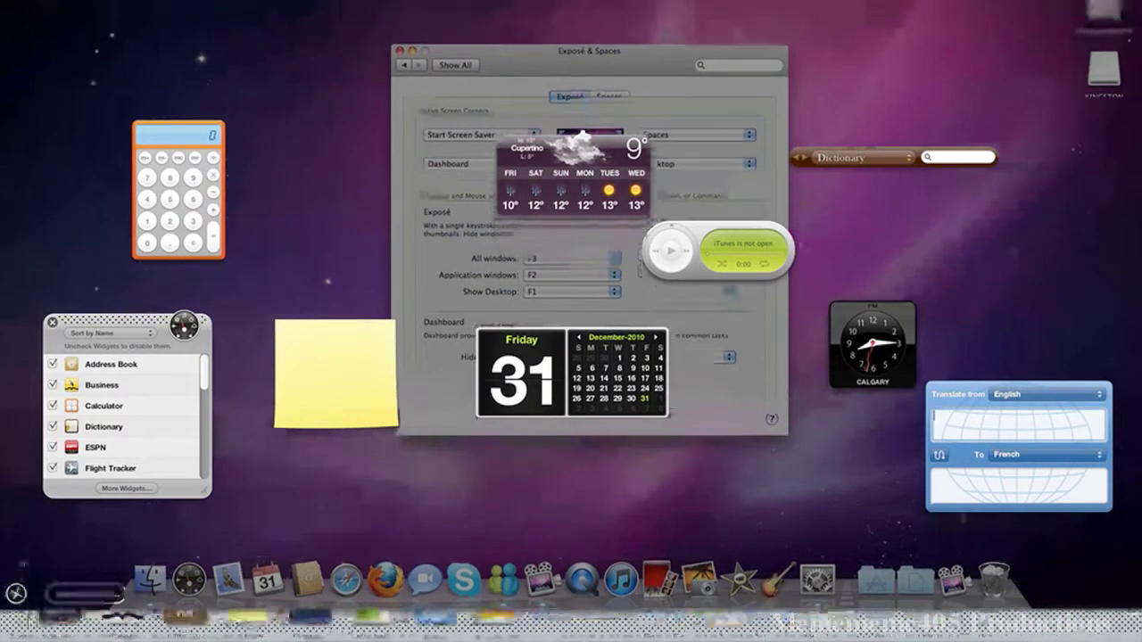
{"action": "left_click", "coordinate": [430, 443]}
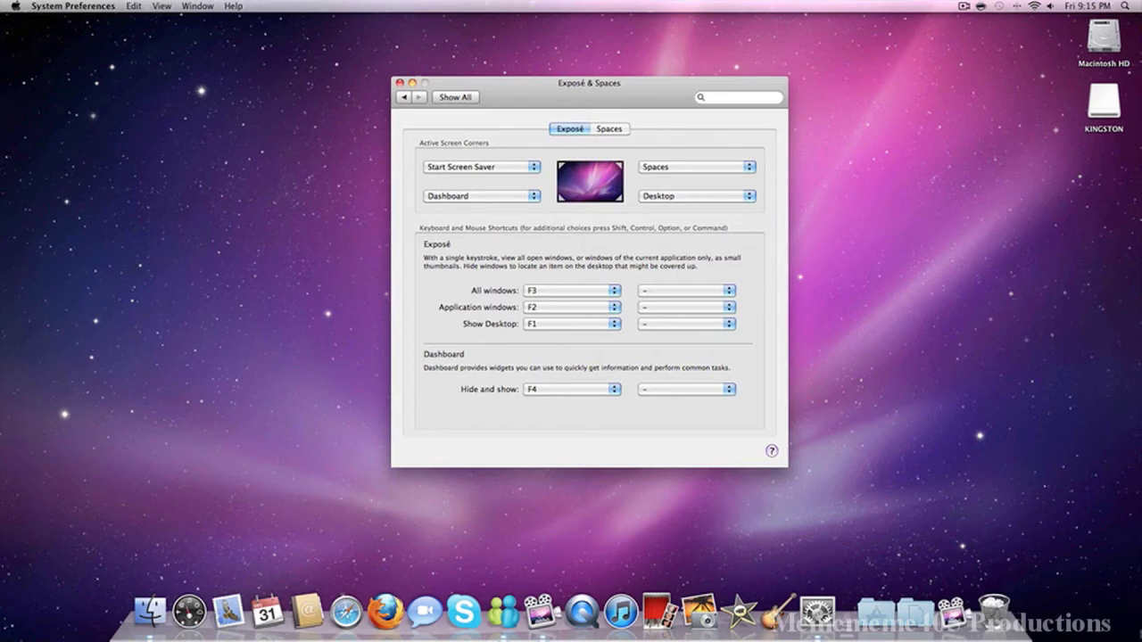
Step: Test Exposé's Show Desktop function on and off, and view the Spaces settings
{"action": "key", "text": "F1"}
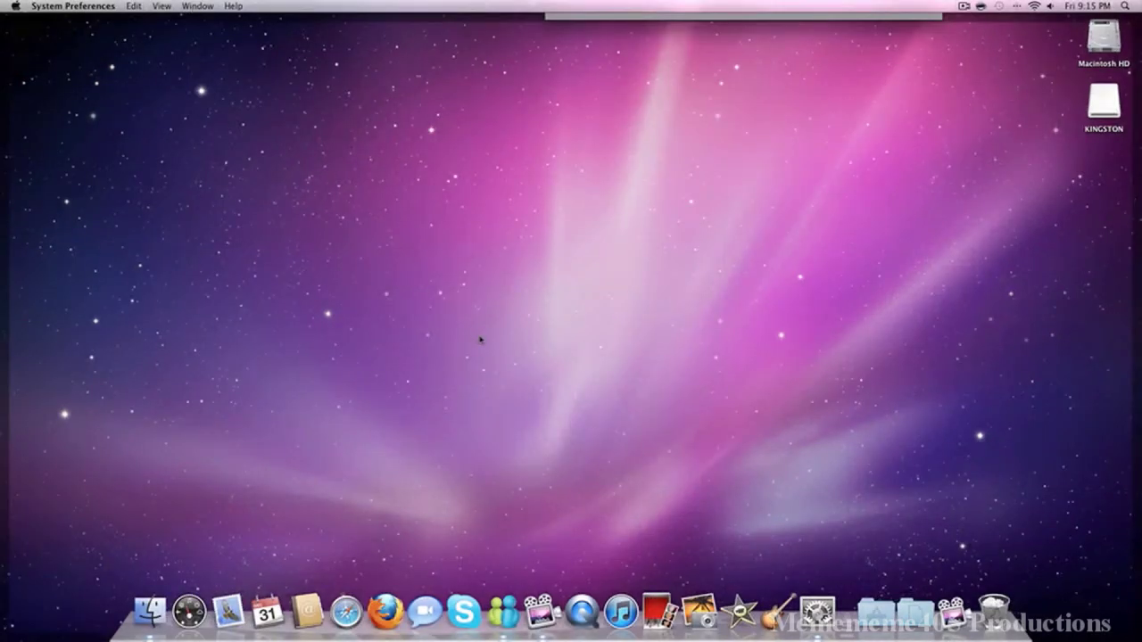
{"action": "key", "text": "F1"}
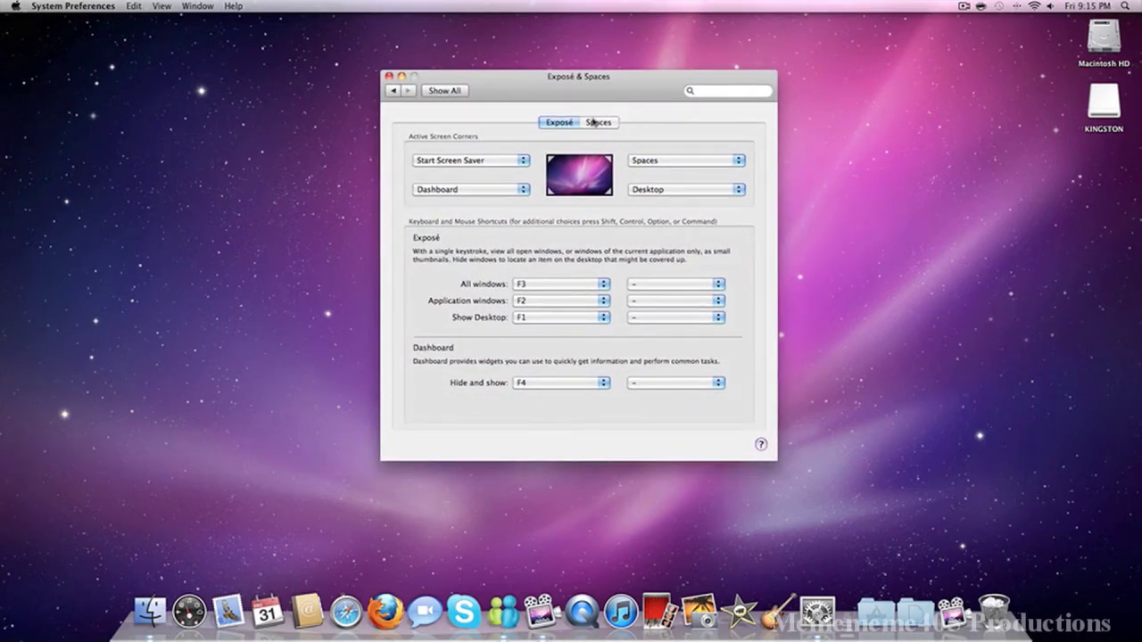
{"action": "left_click", "coordinate": [594, 122]}
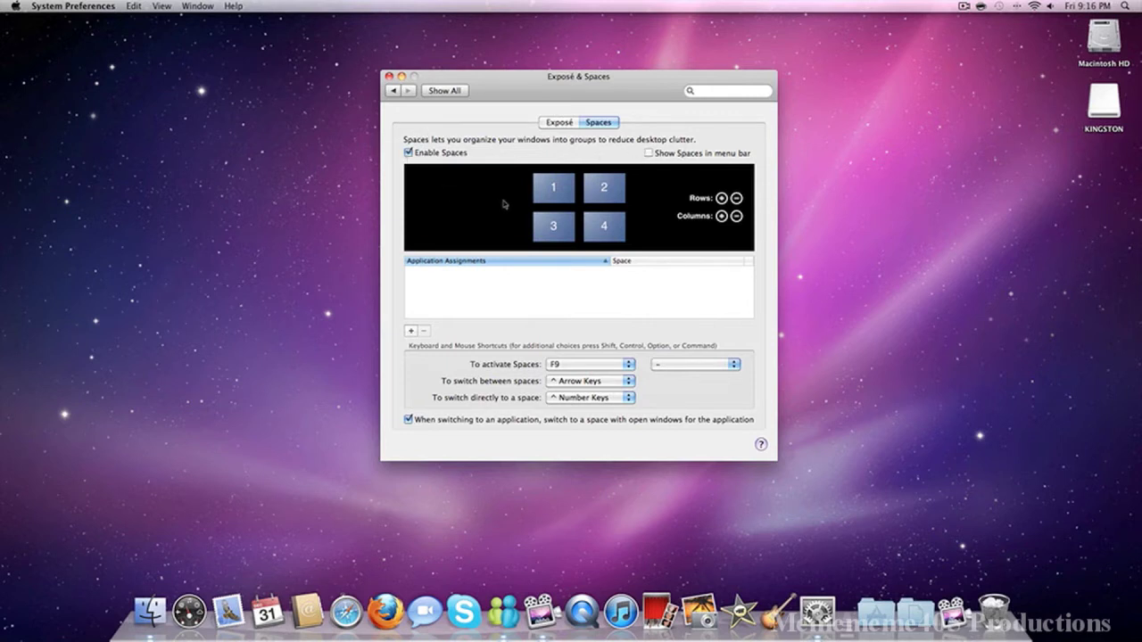
Step: Expand the Spaces grid to four rows and four columns
{"action": "left_click", "coordinate": [722, 198]}
{"action": "left_click", "coordinate": [722, 198]}
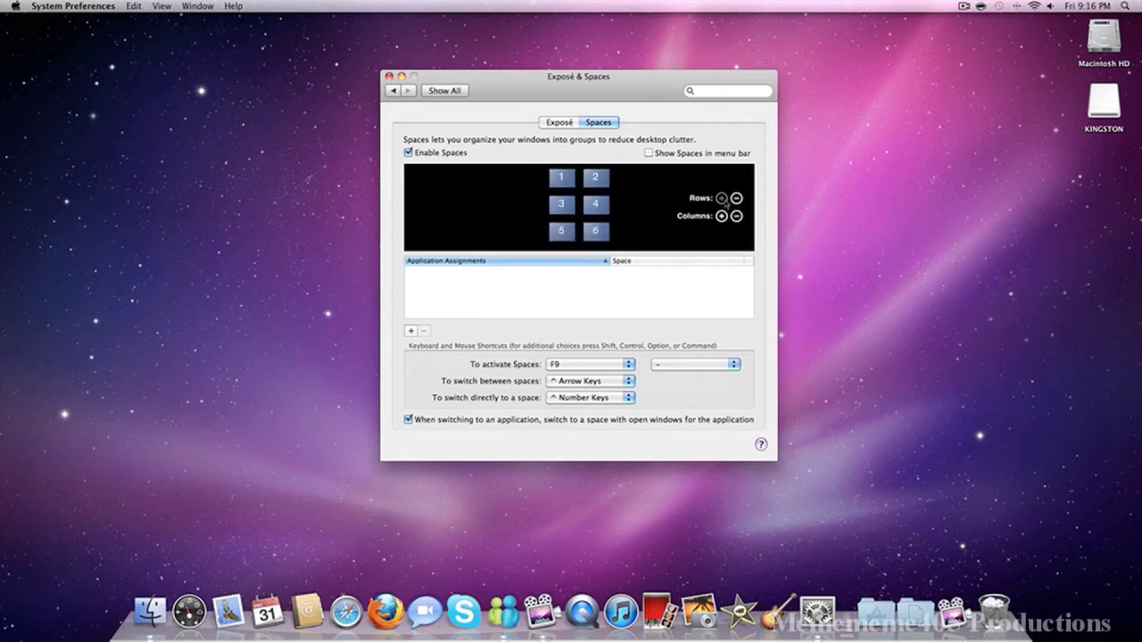
{"action": "left_click", "coordinate": [722, 216]}
{"action": "left_click", "coordinate": [722, 216]}
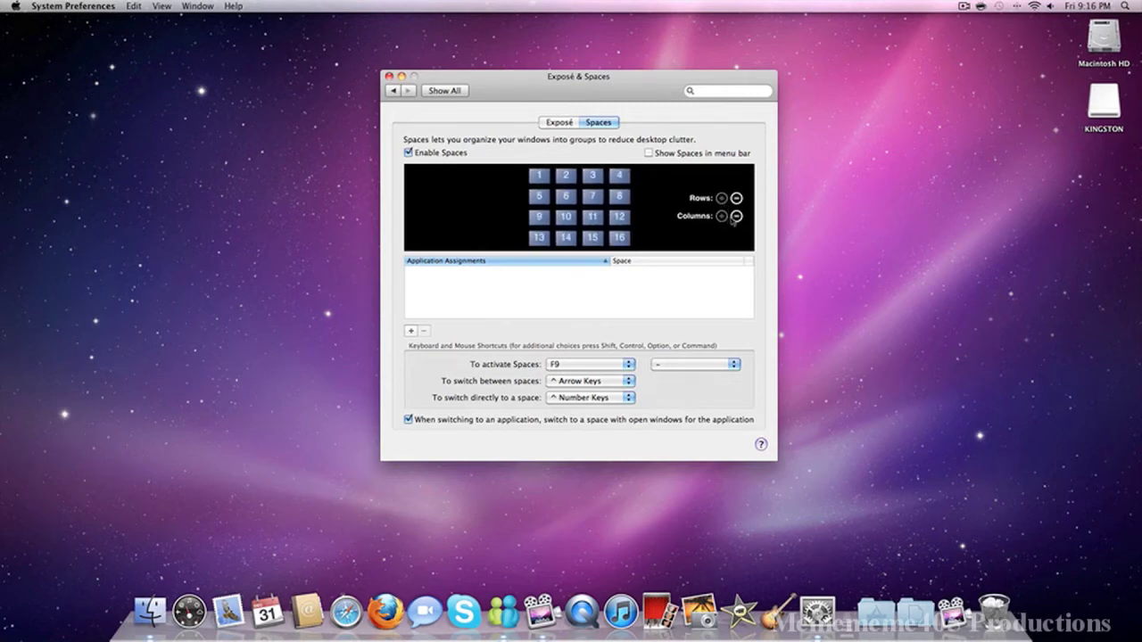
Step: Reduce the Spaces grid to two rows and two columns
{"action": "left_click", "coordinate": [736, 217]}
{"action": "left_click", "coordinate": [735, 217]}
{"action": "left_click", "coordinate": [736, 217]}
{"action": "left_click", "coordinate": [722, 216]}
{"action": "left_click", "coordinate": [735, 198]}
{"action": "left_click", "coordinate": [735, 198]}
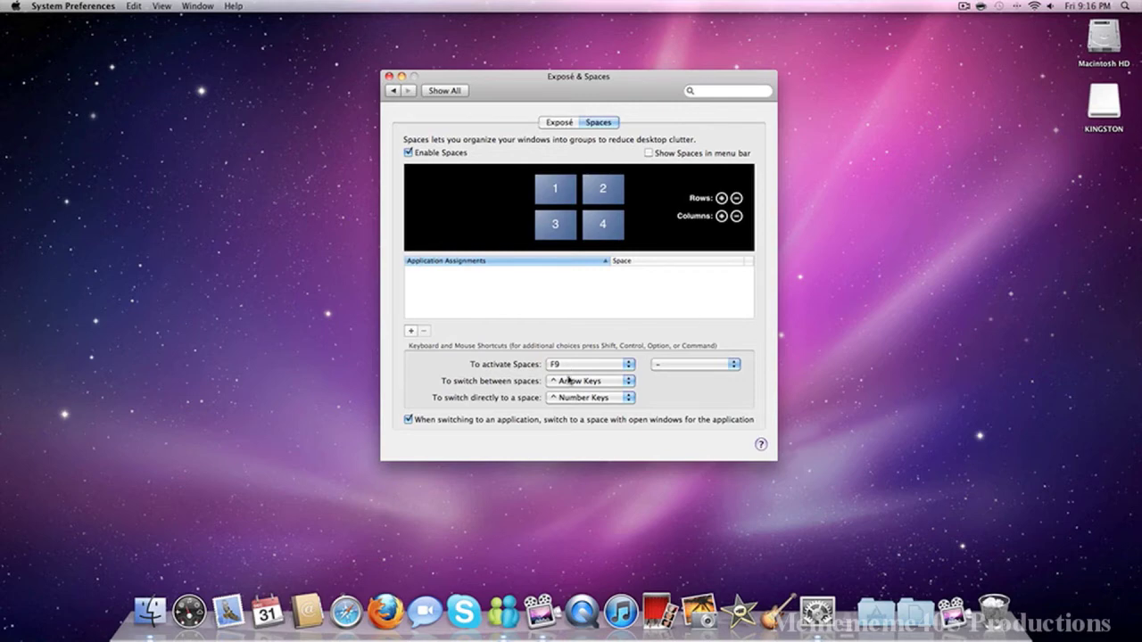
Step: Set F6 as the shortcut that activates Spaces
{"action": "left_click", "coordinate": [669, 365]}
{"action": "left_click", "coordinate": [649, 366]}
{"action": "left_click", "coordinate": [587, 364]}
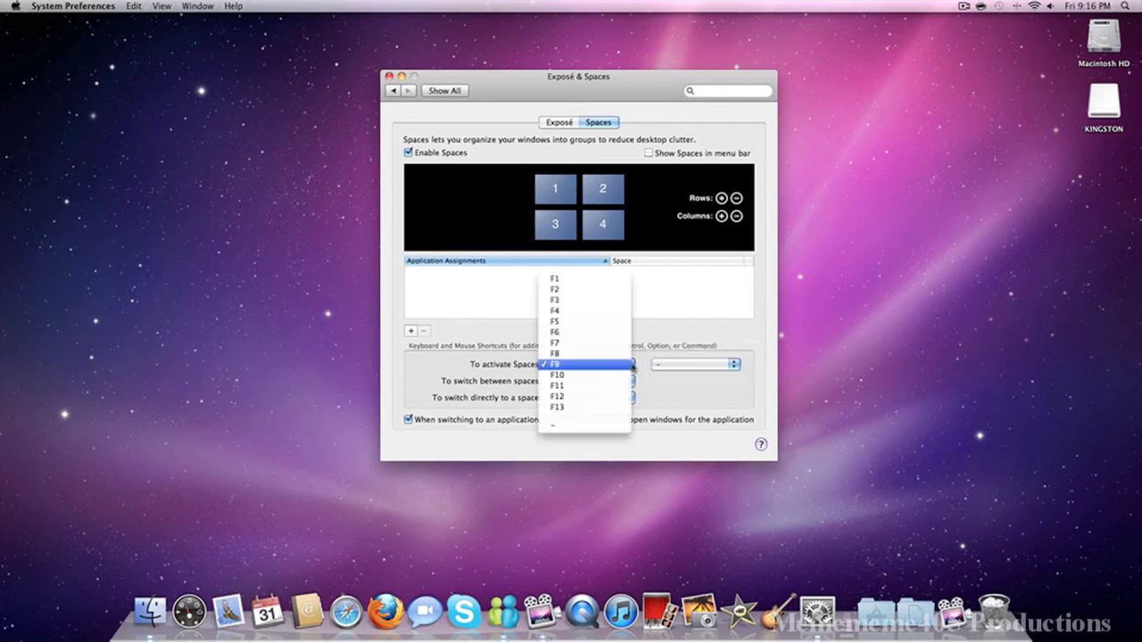
{"action": "left_click", "coordinate": [579, 333]}
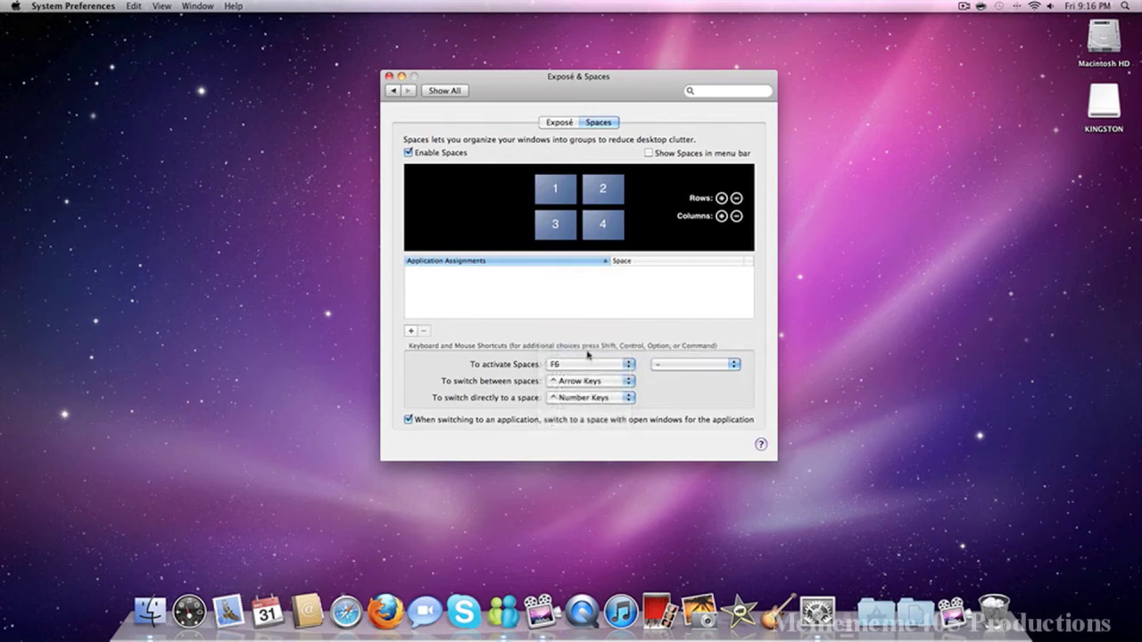
Step: Test the F6 shortcut by showing and hiding the Spaces overview, and return to space 1
{"action": "key", "text": "F6"}
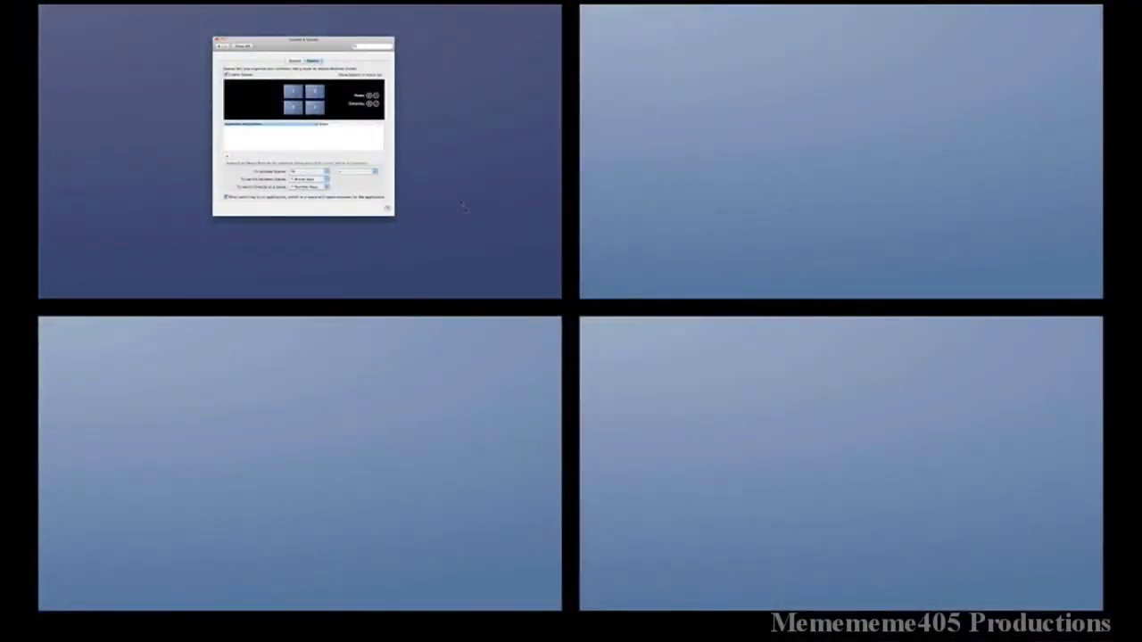
{"action": "key", "text": "F6"}
{"action": "key", "text": "F6"}
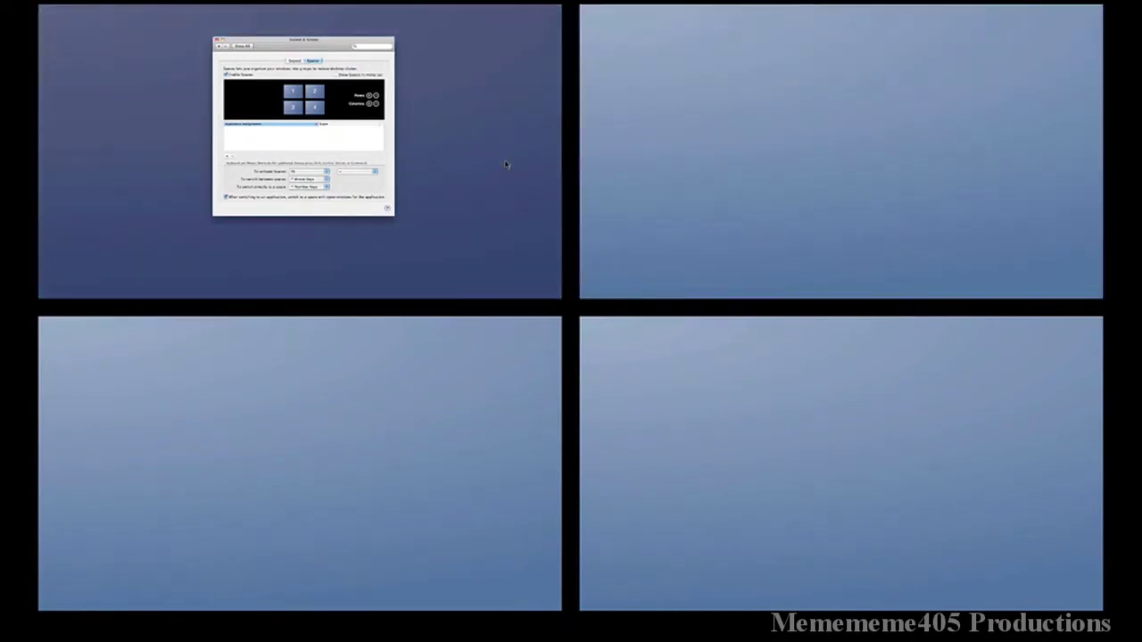
{"action": "left_click", "coordinate": [506, 164]}
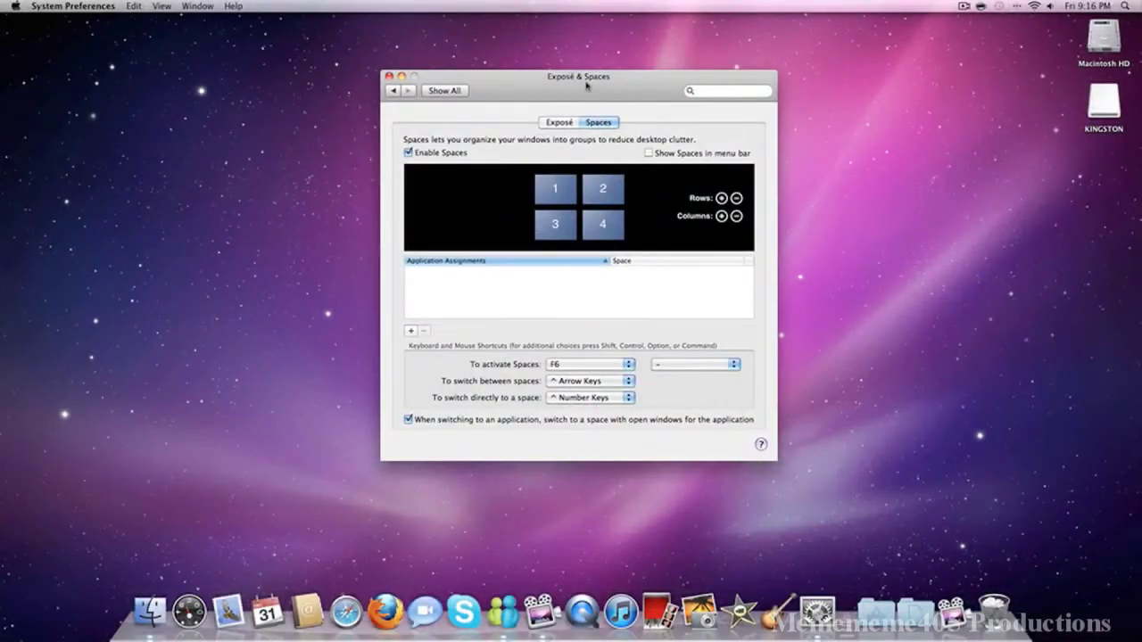
Step: Reposition the preferences window, and open Finder and iTunes windows in the current space
{"action": "left_click_drag", "start_coordinate": [586, 84], "coordinate": [557, 88]}
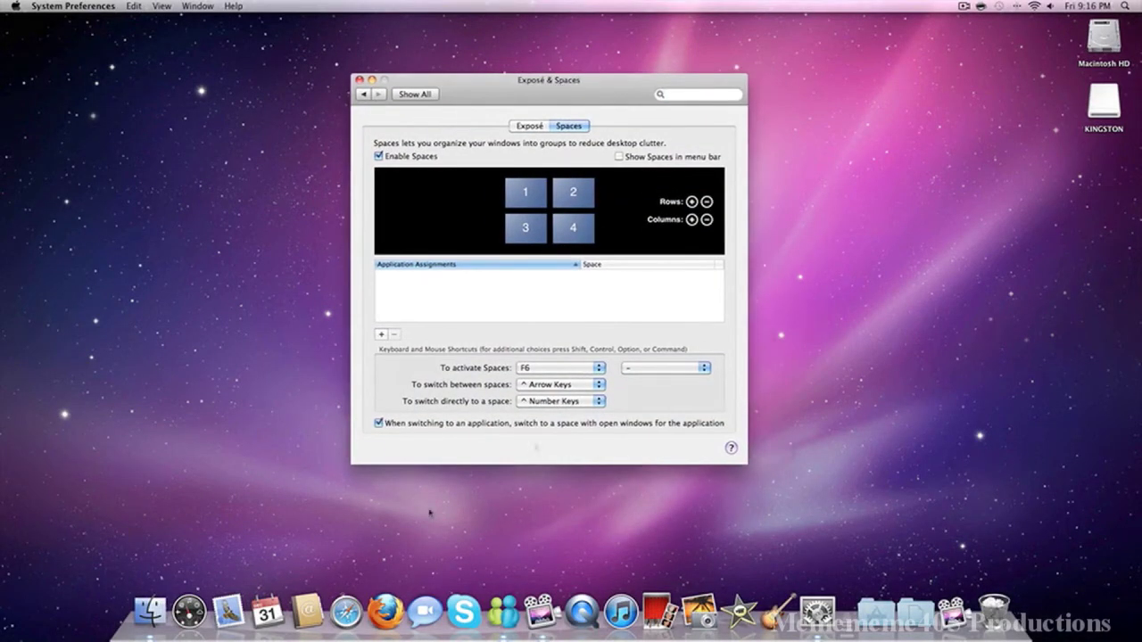
{"action": "left_click", "coordinate": [152, 612]}
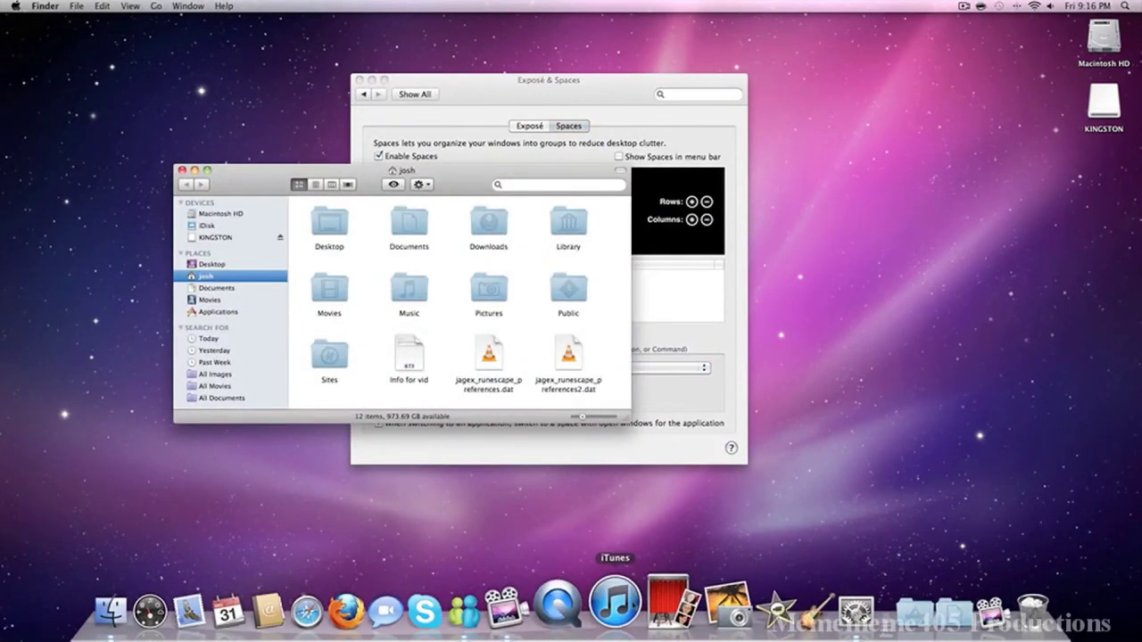
{"action": "left_click", "coordinate": [615, 589]}
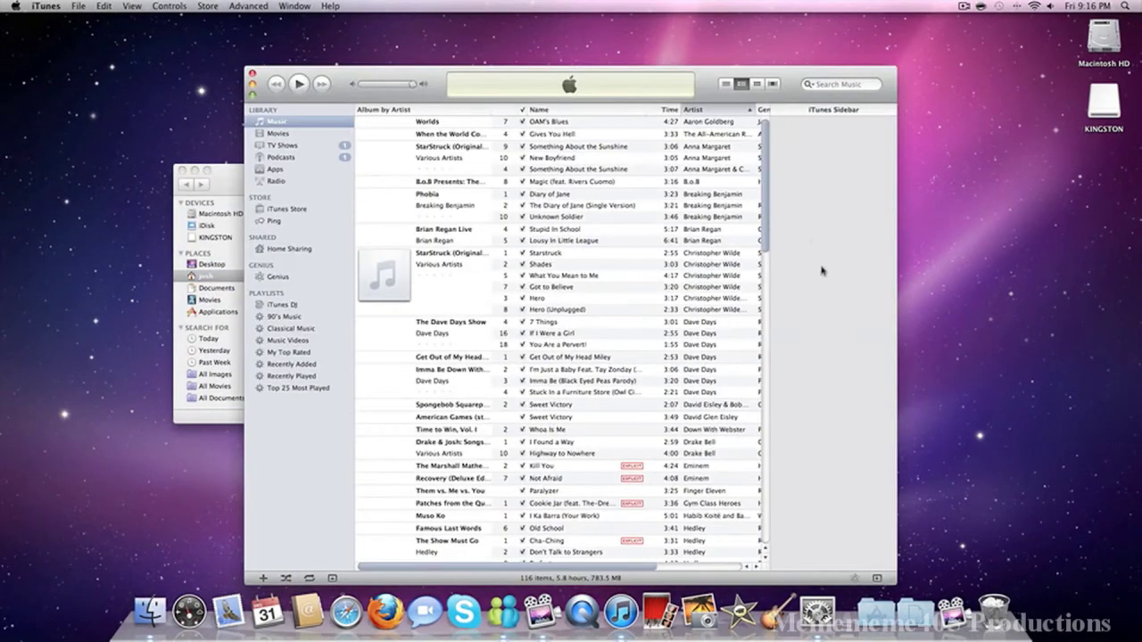
{"action": "left_click_drag", "start_coordinate": [717, 72], "coordinate": [788, 93]}
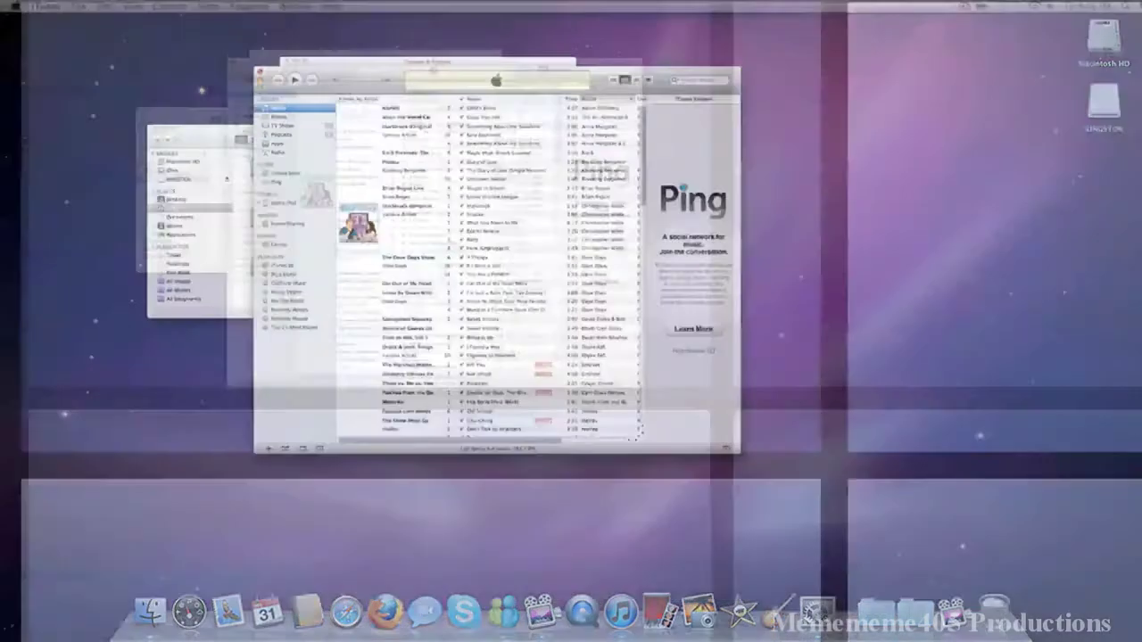
Step: In the Spaces overview, move the iTunes and Finder windows to space 2 and return to space 1
{"action": "mouse_move", "coordinate": [1141, 0]}
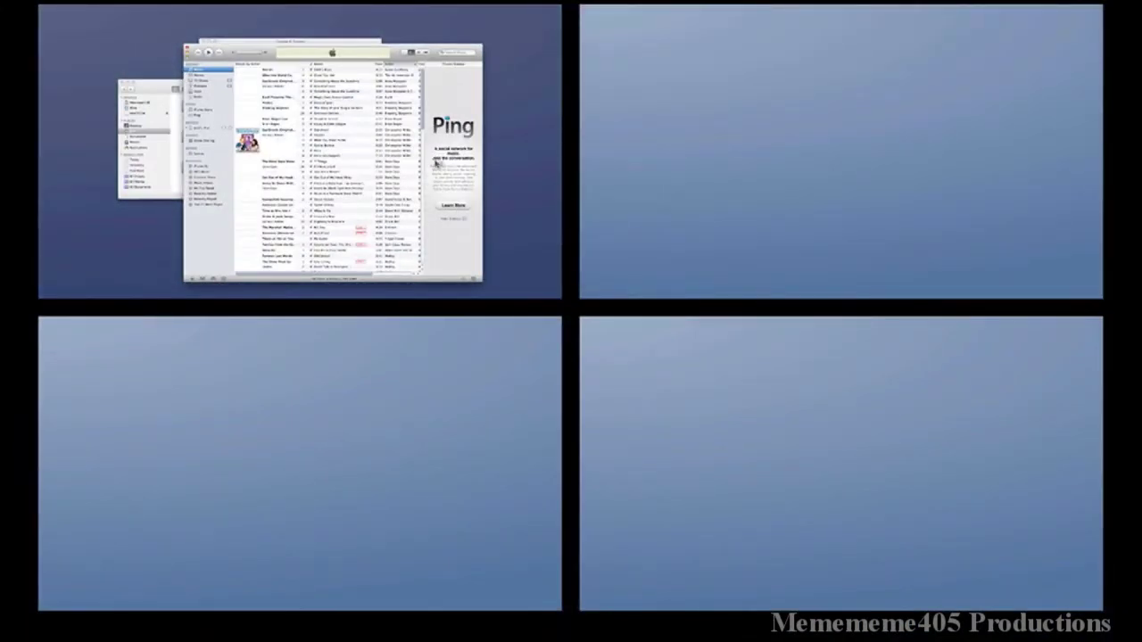
{"action": "left_click_drag", "start_coordinate": [439, 165], "coordinate": [919, 158]}
{"action": "left_click_drag", "start_coordinate": [223, 134], "coordinate": [904, 142]}
{"action": "left_click", "coordinate": [276, 165]}
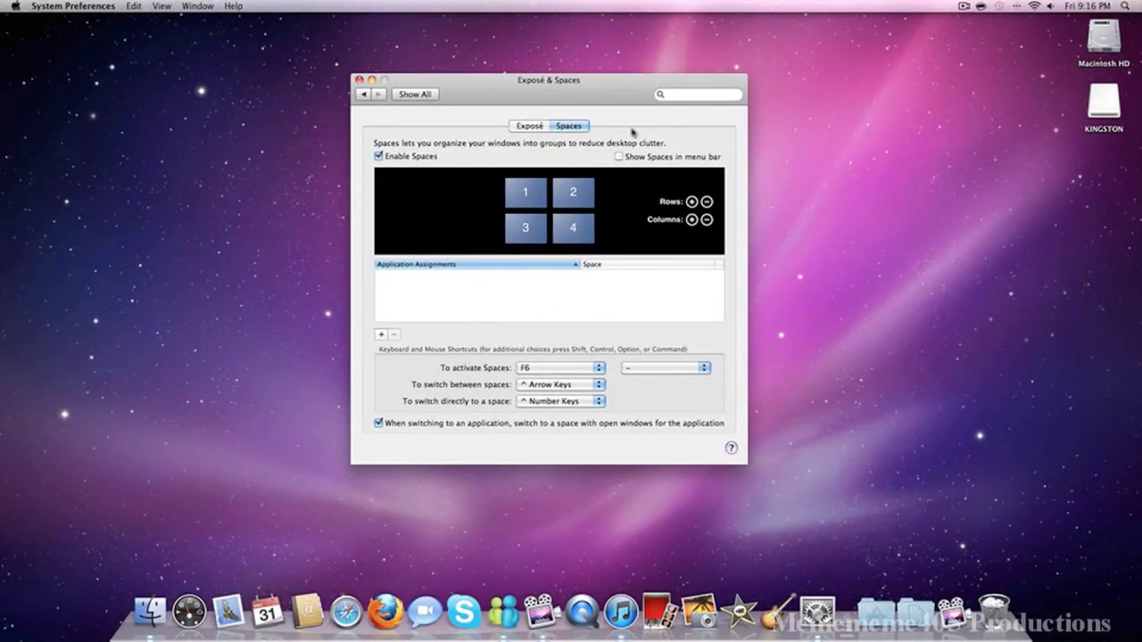
Step: Shift the iTunes window slightly within space 2 in the Spaces overview, and close the iTunes and Finder windows in that space
{"action": "key", "text": "F6"}
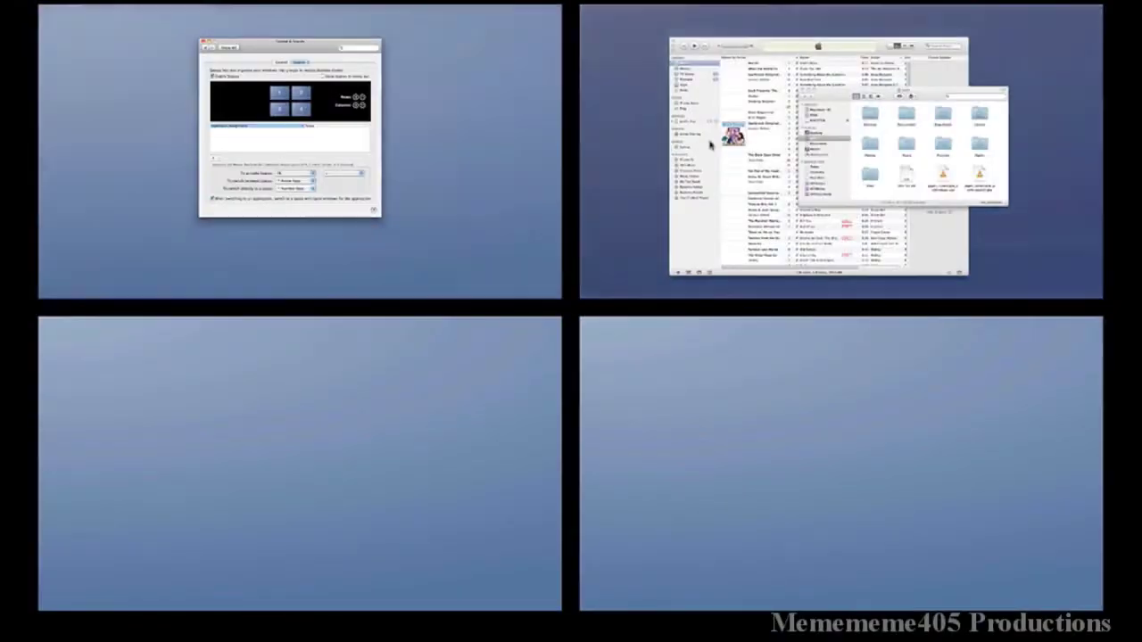
{"action": "mouse_move", "coordinate": [714, 141]}
{"action": "left_mouse_down"}
{"action": "mouse_move", "coordinate": [688, 349]}
{"action": "mouse_move", "coordinate": [699, 133]}
{"action": "left_mouse_up"}
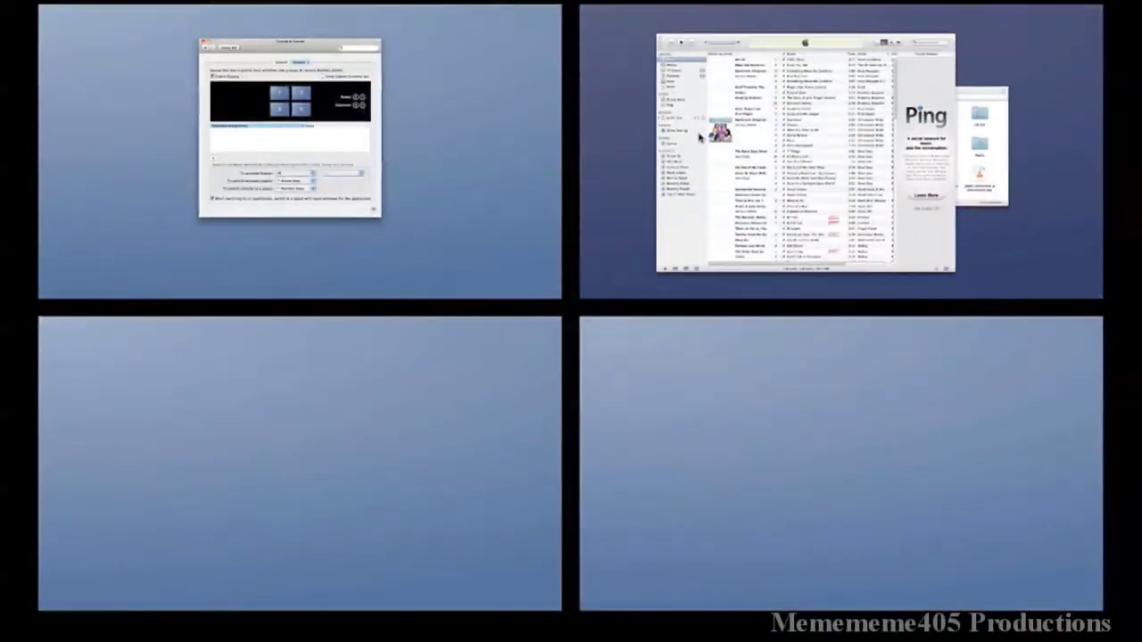
{"action": "left_click", "coordinate": [699, 133]}
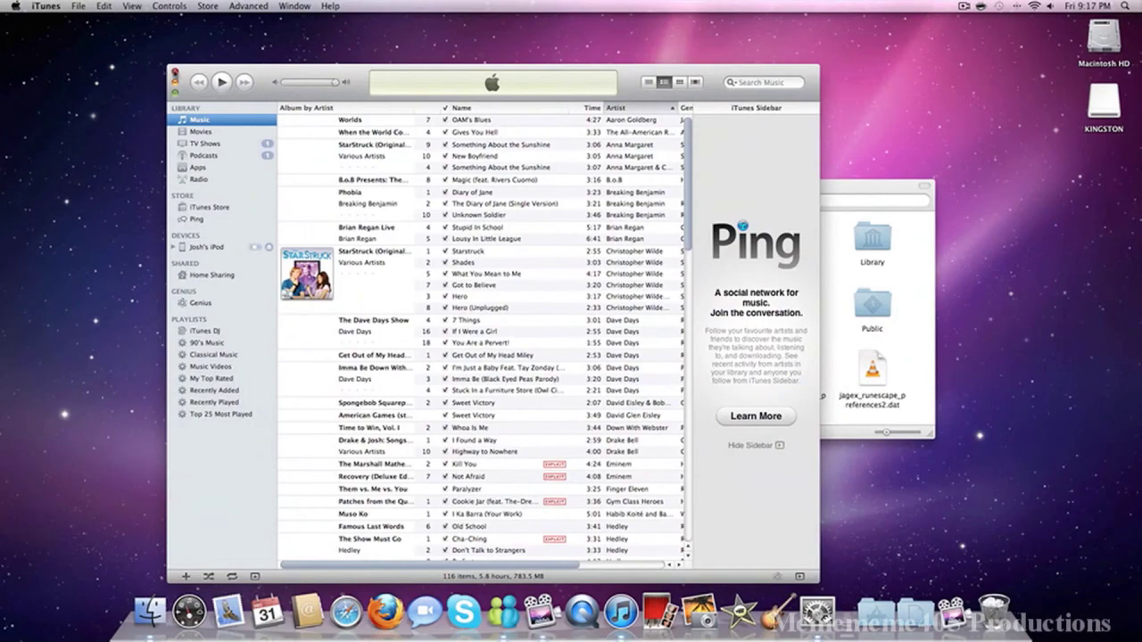
{"action": "left_click", "coordinate": [176, 75]}
{"action": "left_click", "coordinate": [486, 186]}
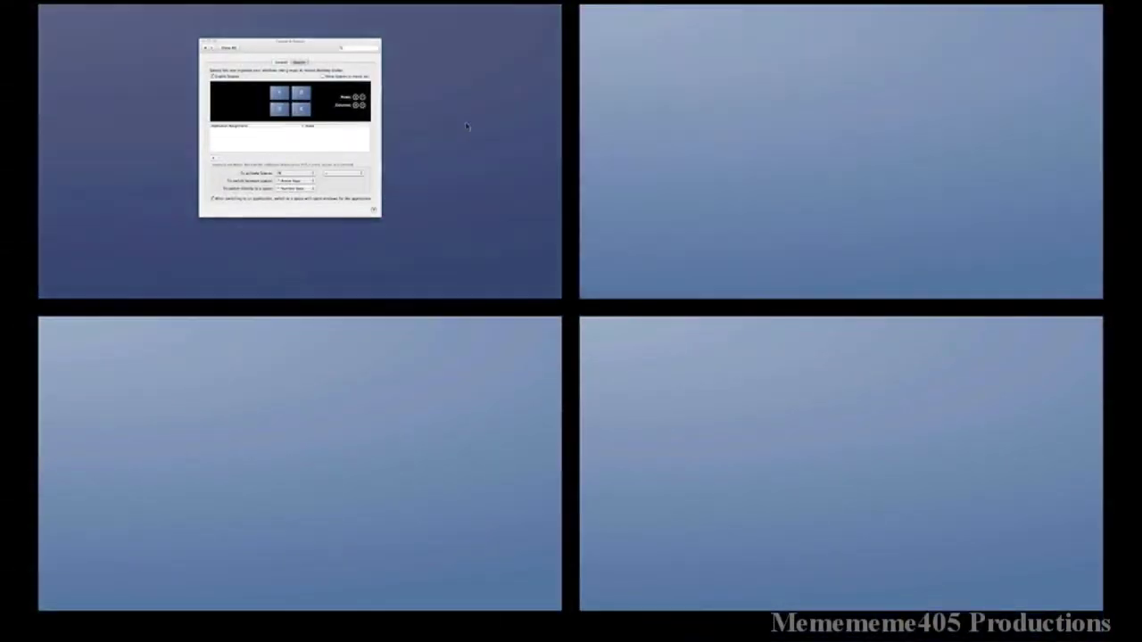
Step: Return to space 1 from the Spaces overview and close System Preferences
{"action": "left_click", "coordinate": [467, 128]}
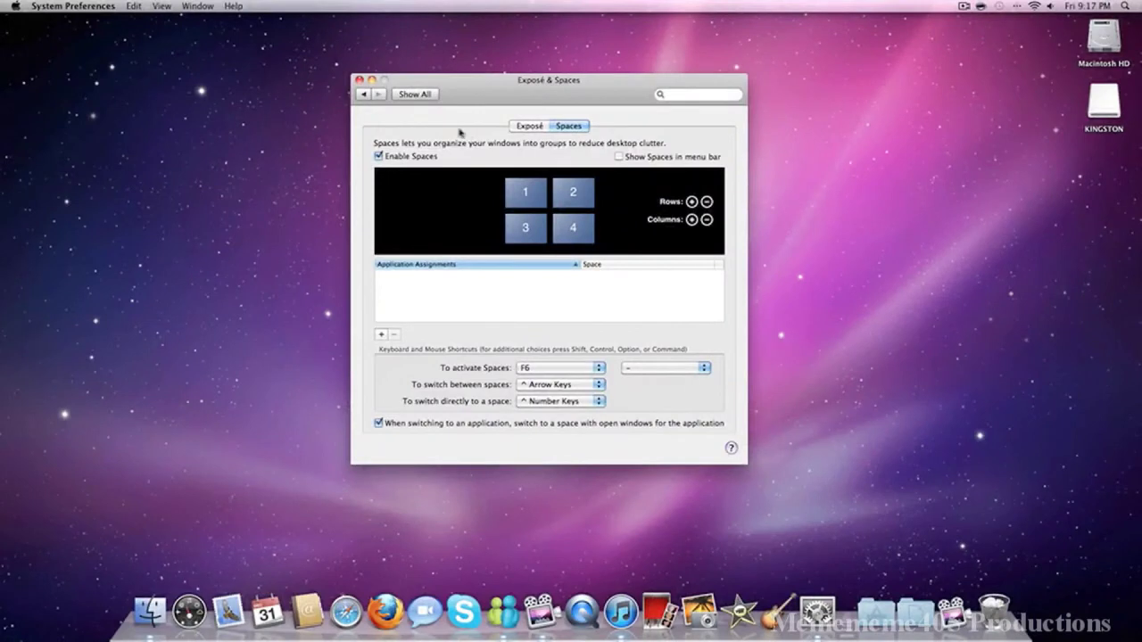
{"action": "left_click", "coordinate": [364, 95]}
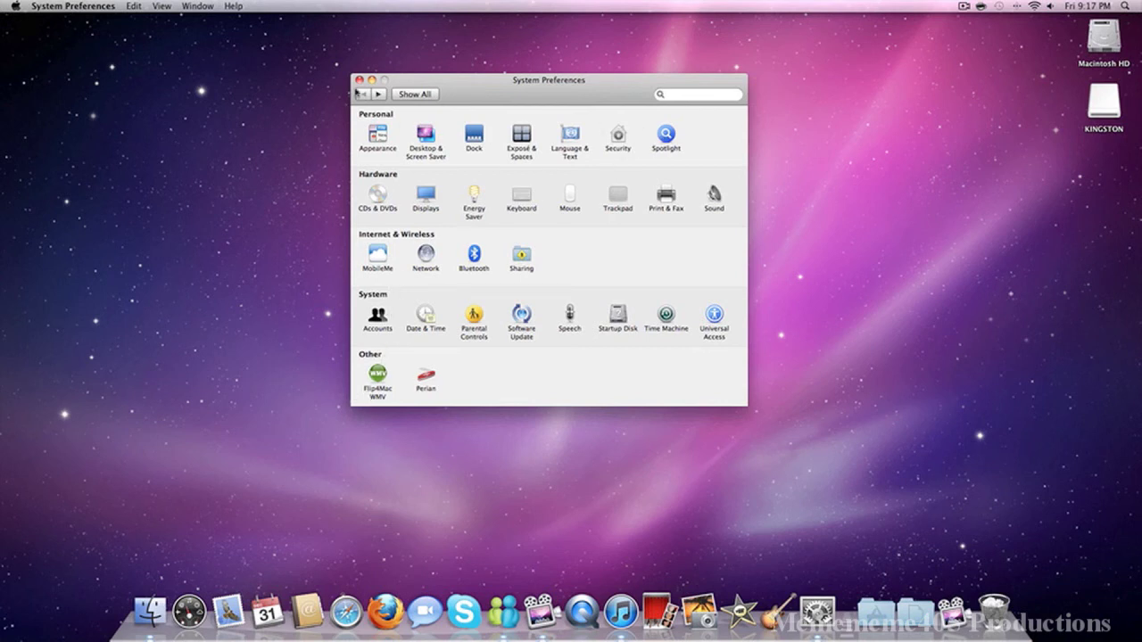
{"action": "left_click", "coordinate": [360, 80]}
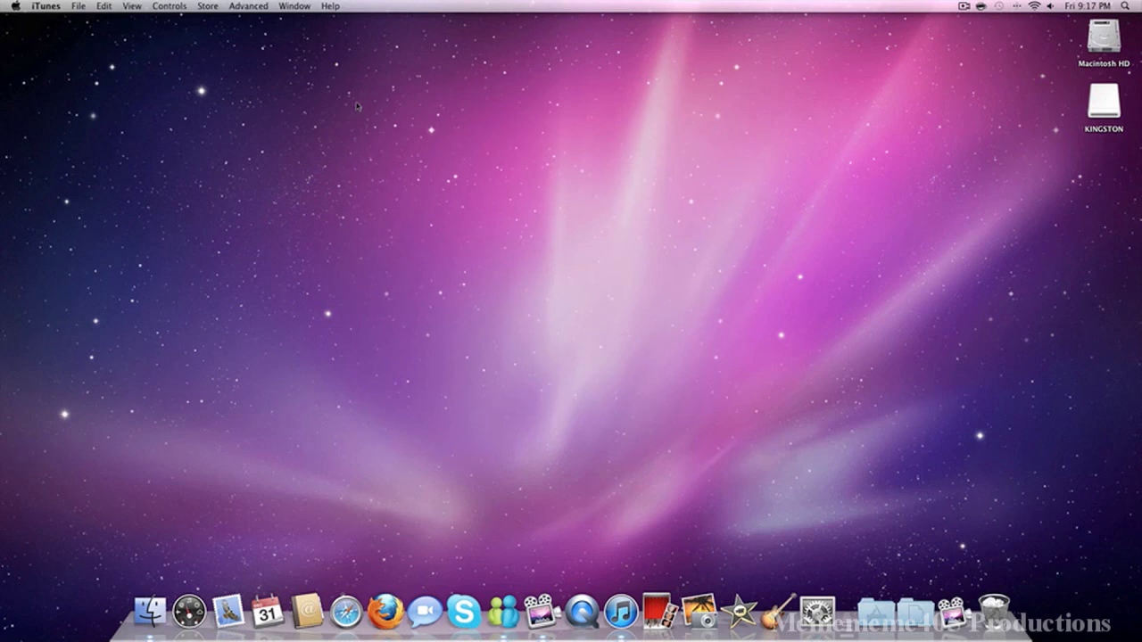